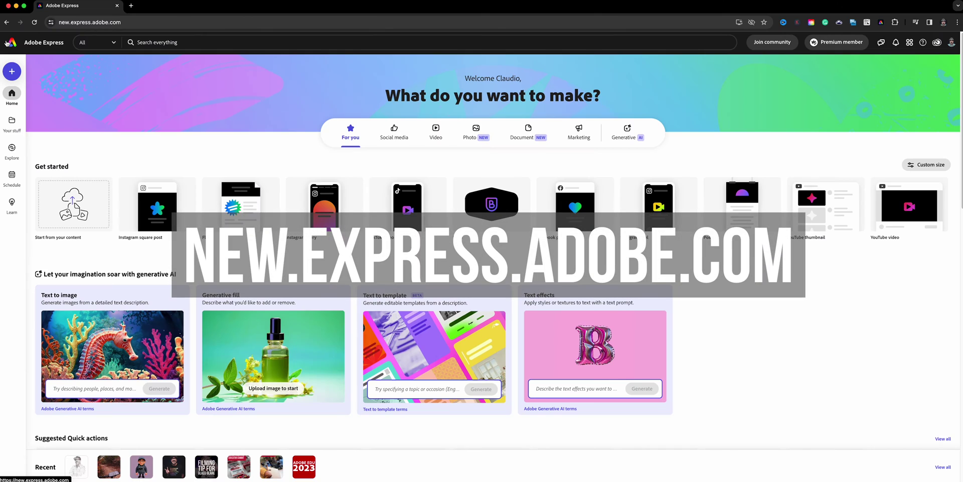
# Create a new blank design at the standard Square size from the + Create menu.
pyautogui.click(18, 75)
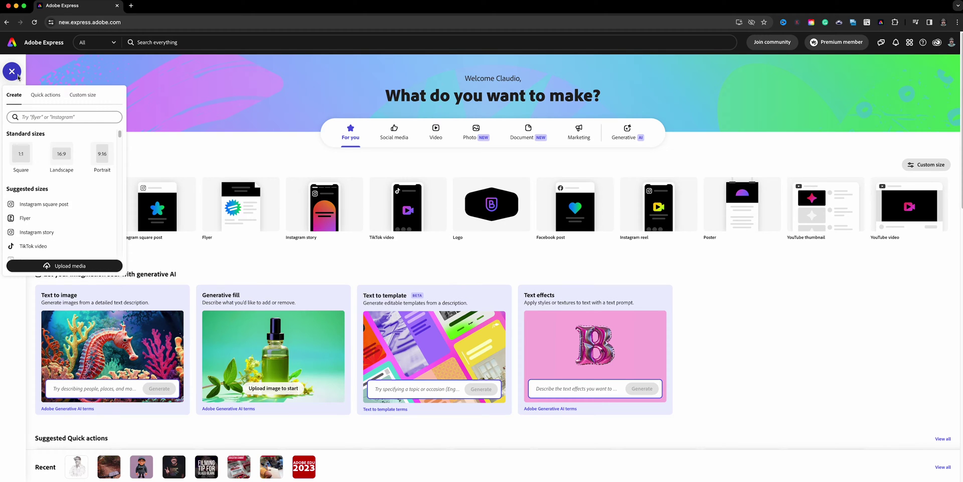
pyautogui.click(23, 155)
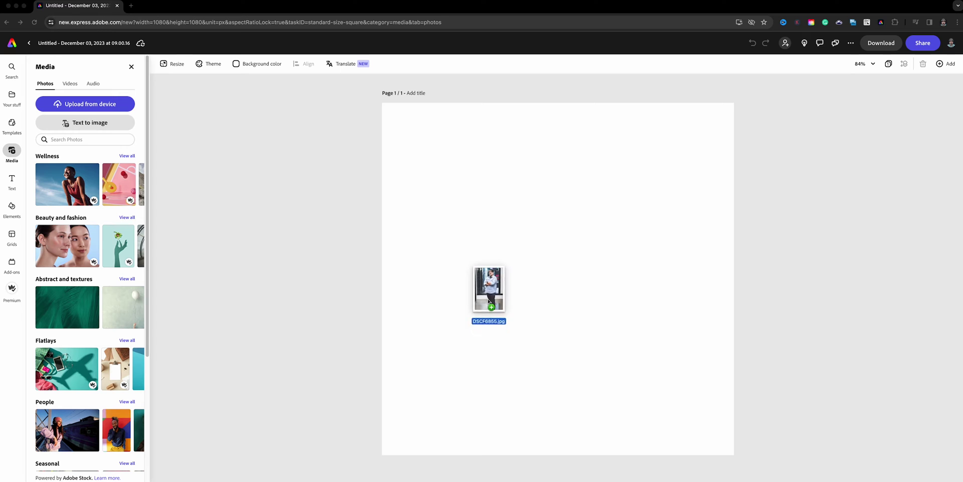
# Place the smiling man's portrait photo and scale it to fill the square page edge to edge.
pyautogui.moveTo(490, 290); pyautogui.dragTo(506, 277)
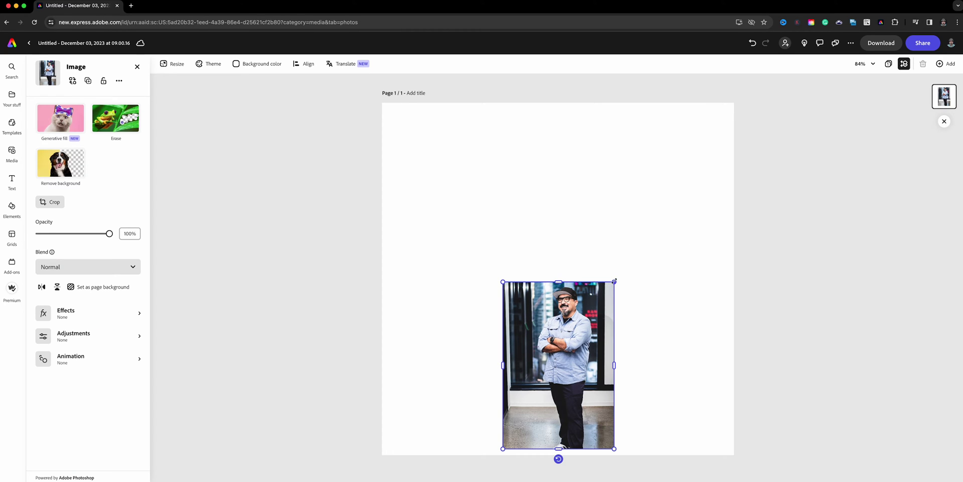
pyautogui.moveTo(615, 281); pyautogui.dragTo(691, 146)
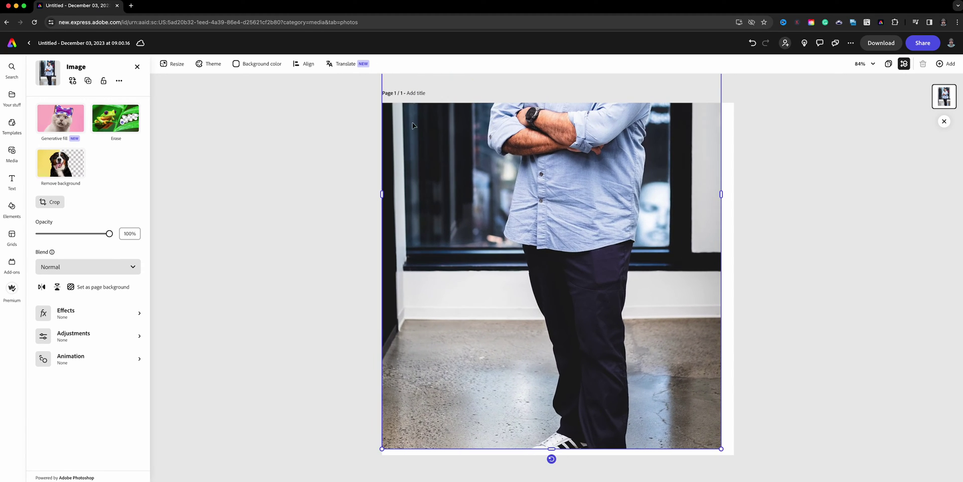
pyautogui.moveTo(503, 121); pyautogui.dragTo(414, 125)
pyautogui.hotkey('ctrl', 'z')
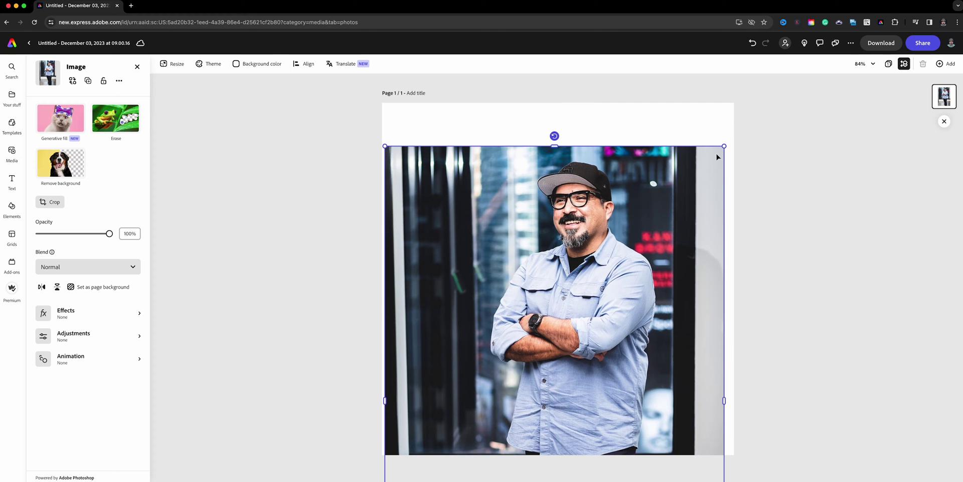
pyautogui.moveTo(724, 146); pyautogui.dragTo(783, 75)
pyautogui.moveTo(743, 169); pyautogui.dragTo(640, 275)
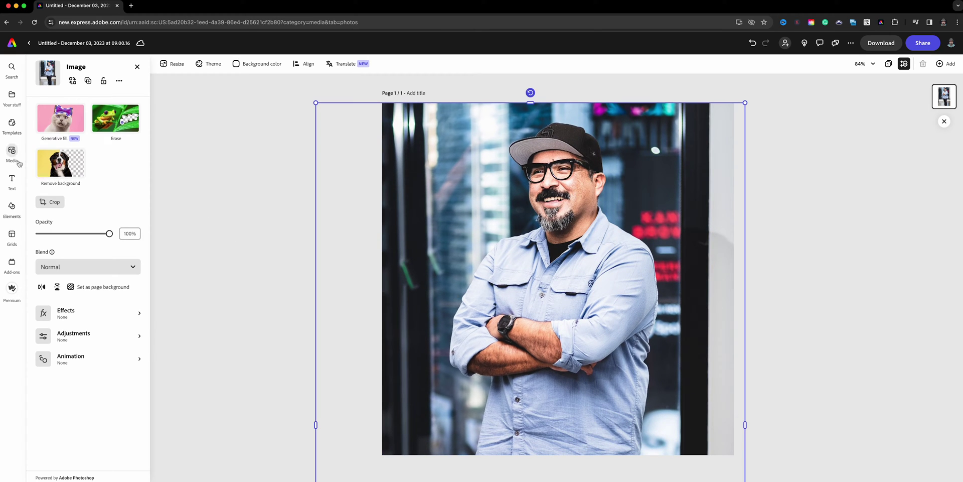
# Remove the portrait's background, then enlarge and lower the cut-out so his whole head shows.
pyautogui.click(46, 161)
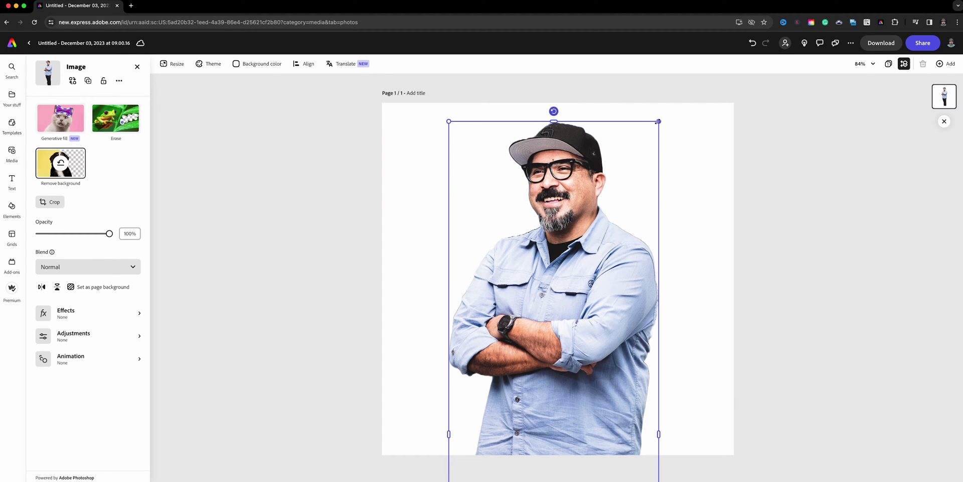
pyautogui.moveTo(659, 121); pyautogui.dragTo(681, 71)
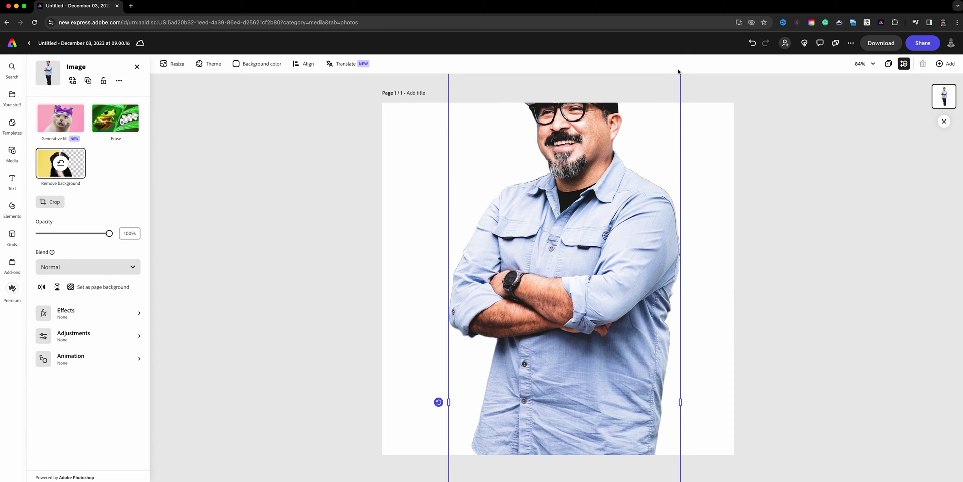
pyautogui.moveTo(614, 188); pyautogui.dragTo(603, 237)
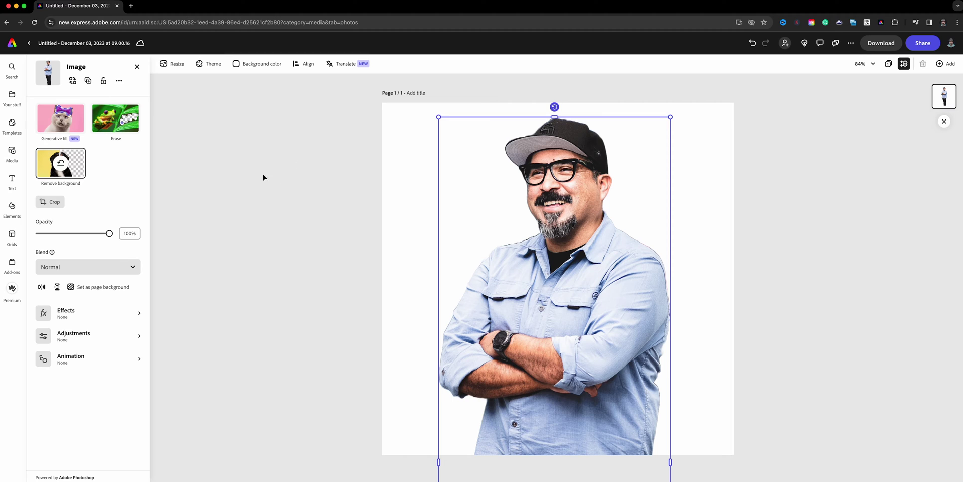
pyautogui.moveTo(511, 215); pyautogui.dragTo(510, 220)
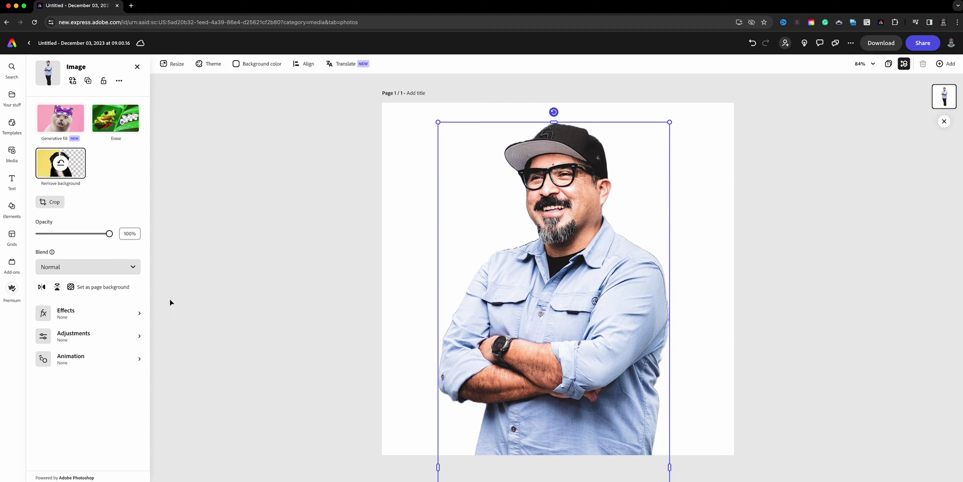
pyautogui.click(111, 338)
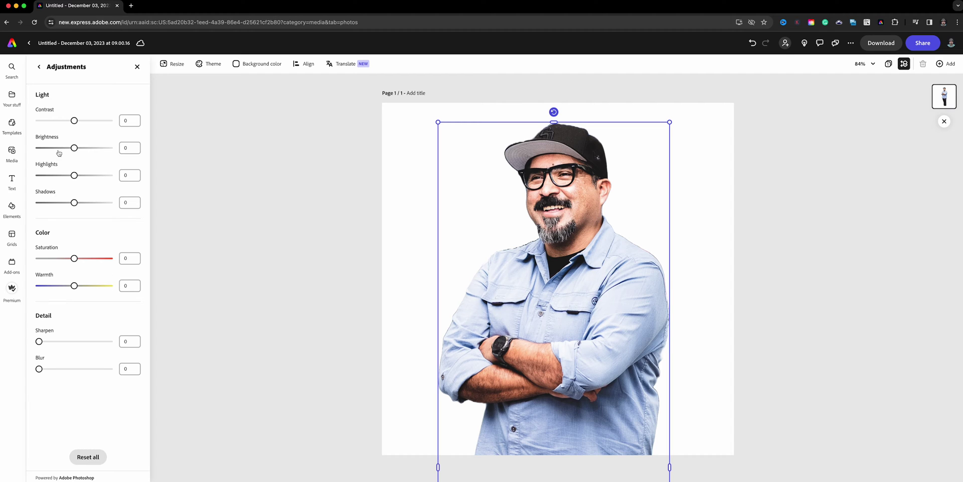
# Set the cut-out's Saturation to -100, Highlights 48, Brightness 21 and Contrast 68.
pyautogui.moveTo(52, 258); pyautogui.dragTo(24, 258)
pyautogui.moveTo(74, 175); pyautogui.dragTo(92, 179)
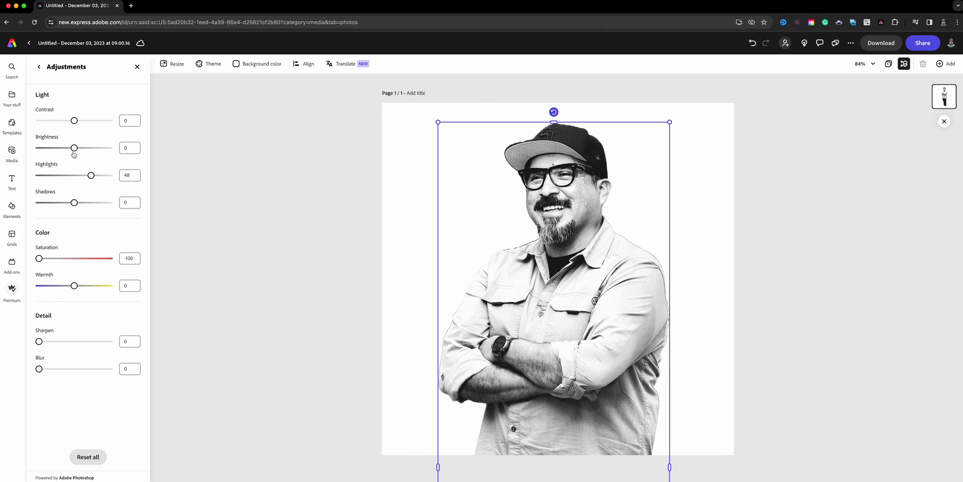
pyautogui.moveTo(74, 149); pyautogui.dragTo(83, 156)
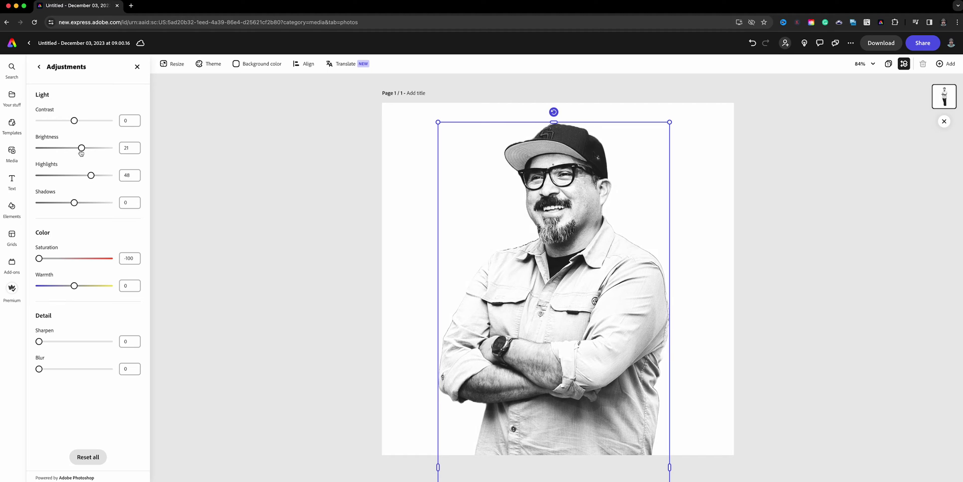
pyautogui.moveTo(74, 121)
pyautogui.mouseDown()
pyautogui.moveTo(110, 121)
pyautogui.moveTo(100, 124)
pyautogui.mouseUp()
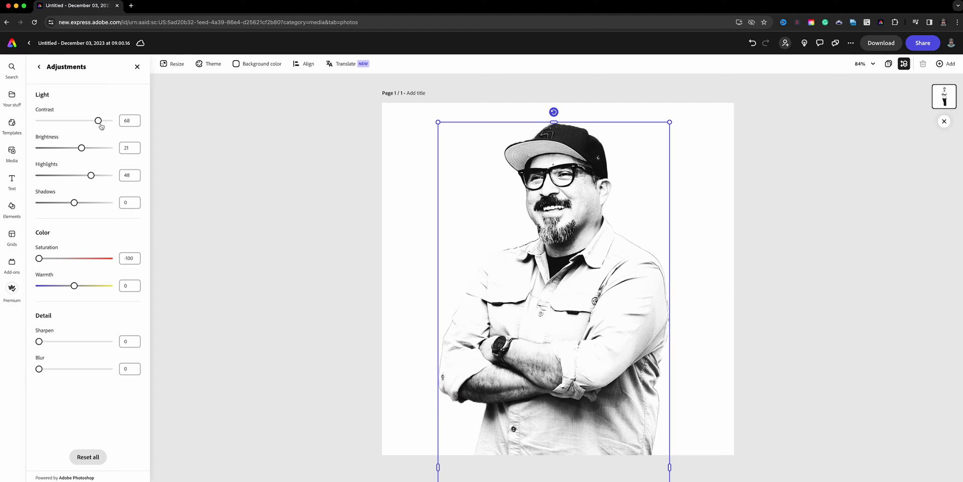
# Search the stock Photos library for 'sunset'.
pyautogui.click(16, 159)
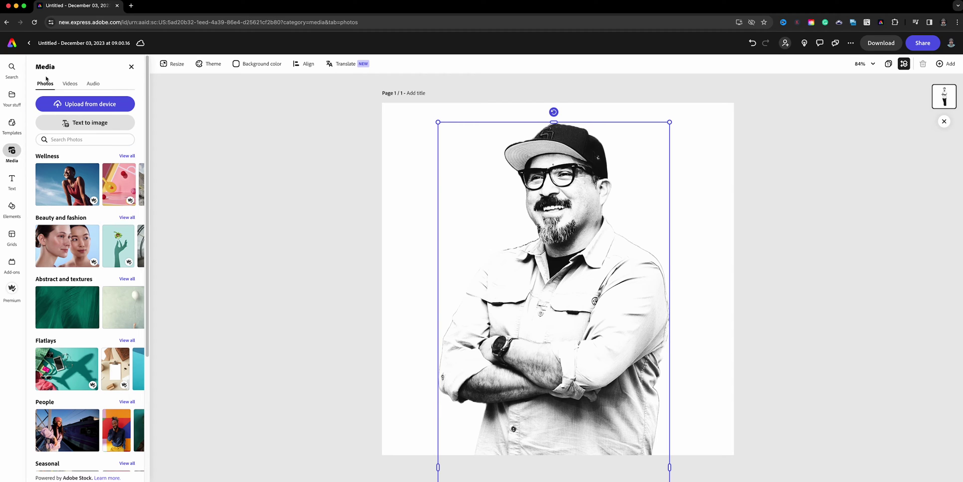
pyautogui.click(53, 140)
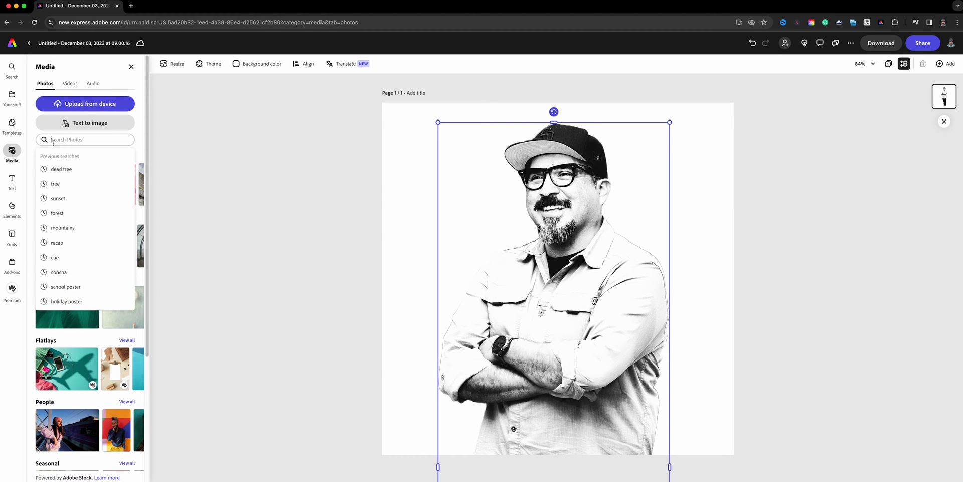
pyautogui.press('Escape')
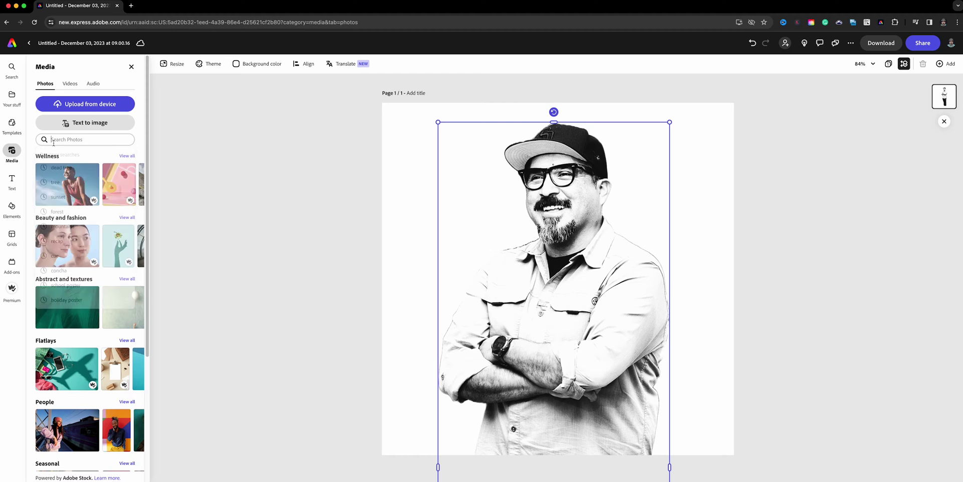
pyautogui.write('sunset')
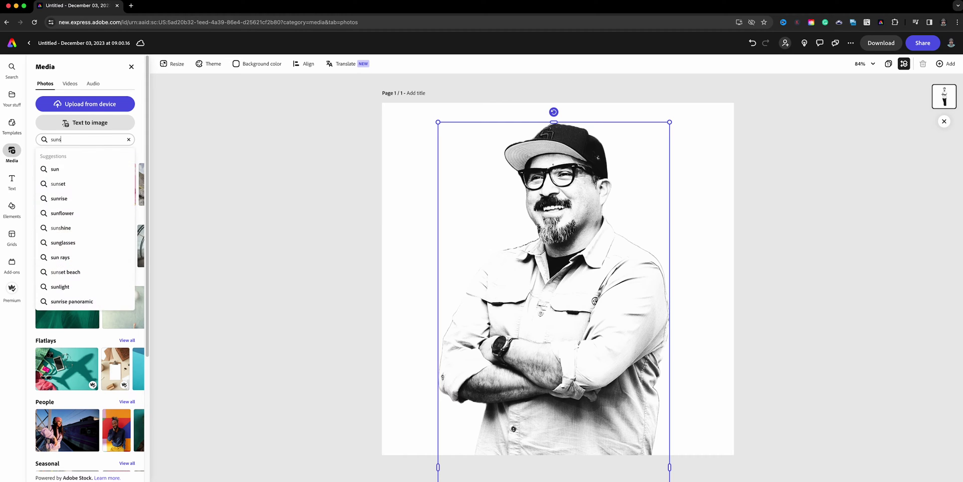
pyautogui.press('Return')
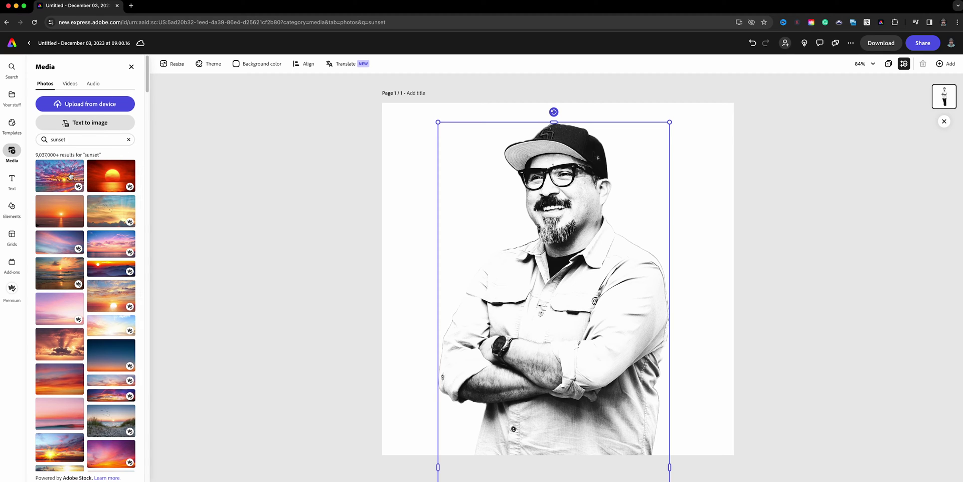
# Browse through the sunset photo results to choose one.
pyautogui.scroll(-10, 70, 201)
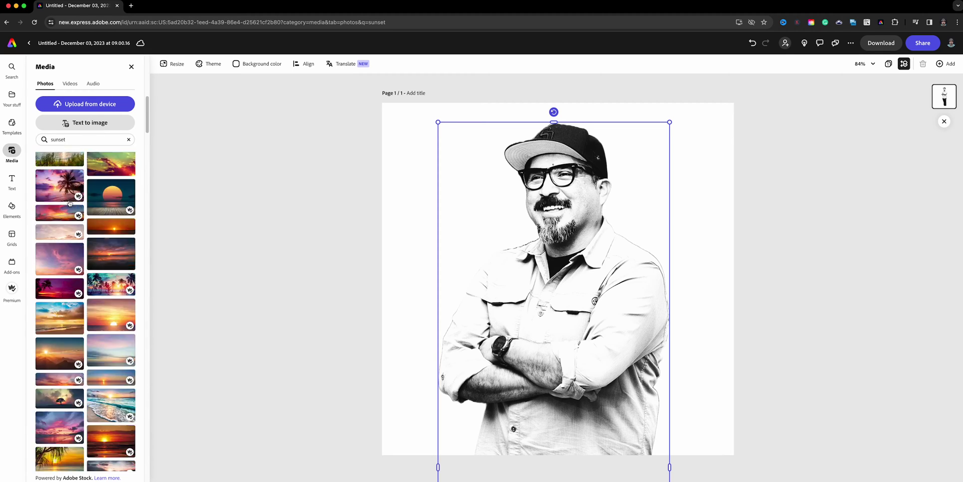
pyautogui.scroll(-3, 70, 202)
pyautogui.scroll(-3, 70, 203)
pyautogui.scroll(-3, 69, 203)
pyautogui.scroll(-3, 70, 202)
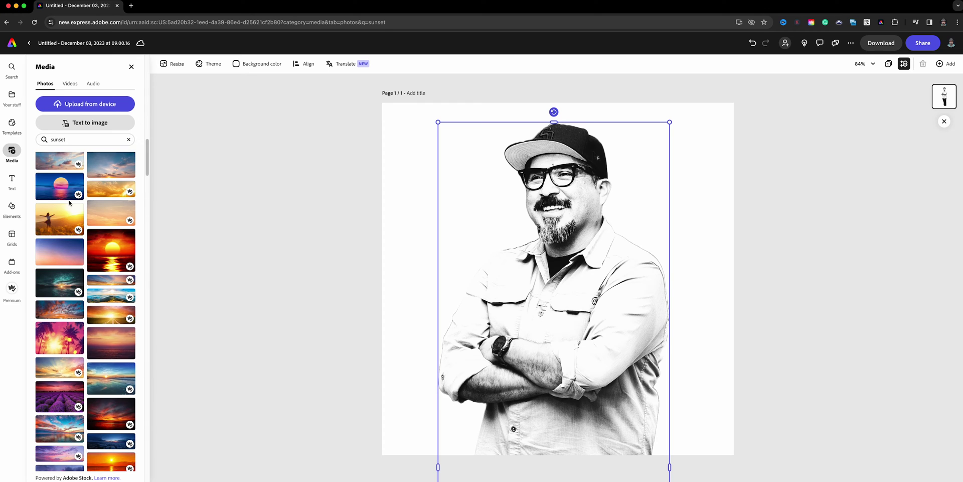
pyautogui.scroll(-2, 70, 203)
pyautogui.scroll(-2, 70, 203)
pyautogui.scroll(-2, 70, 202)
pyautogui.scroll(-2, 70, 203)
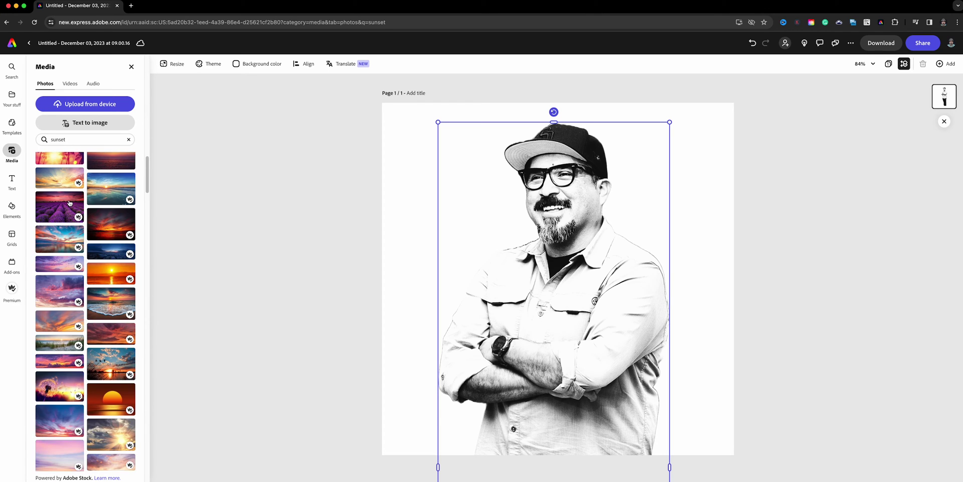
pyautogui.scroll(-2, 70, 203)
pyautogui.scroll(-2, 70, 203)
pyautogui.scroll(-2, 70, 203)
pyautogui.scroll(-2, 70, 203)
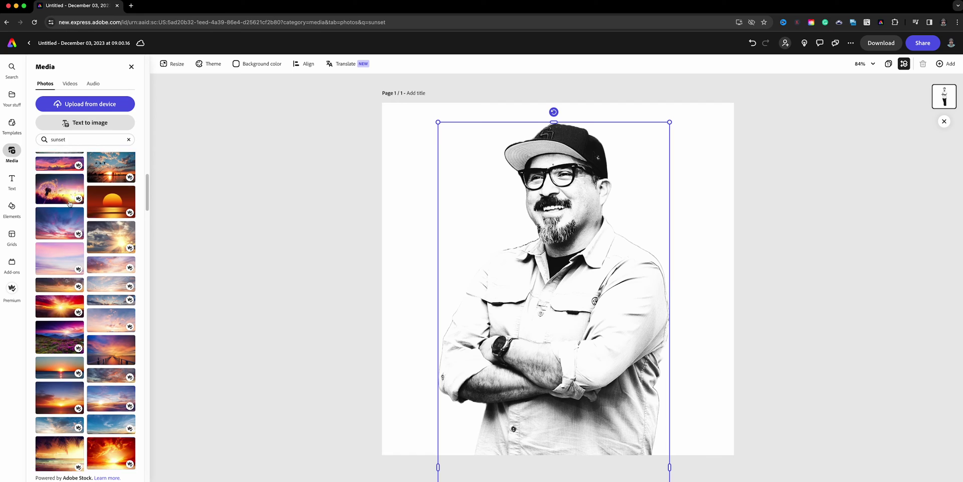
pyautogui.scroll(-2, 69, 203)
pyautogui.scroll(-2, 70, 203)
pyautogui.scroll(-2, 70, 203)
pyautogui.scroll(-2, 70, 202)
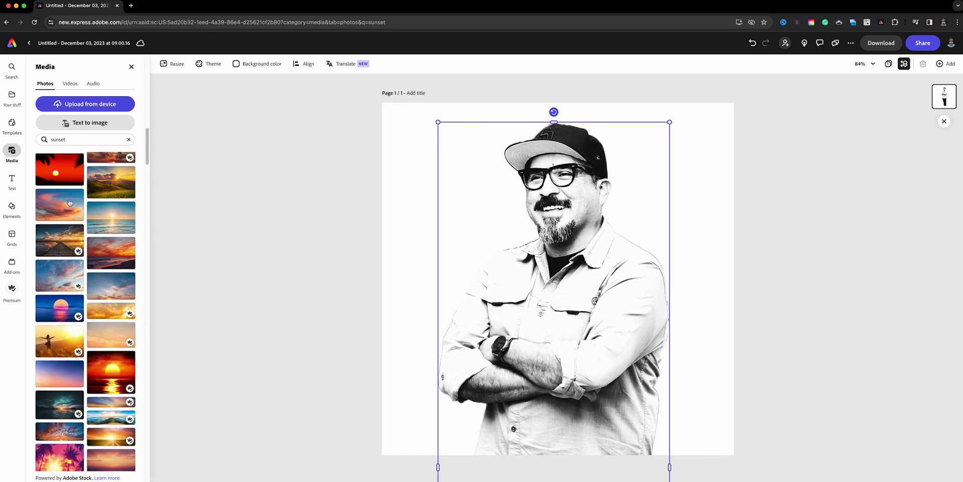
pyautogui.scroll(5, 70, 203)
pyautogui.scroll(5, 70, 203)
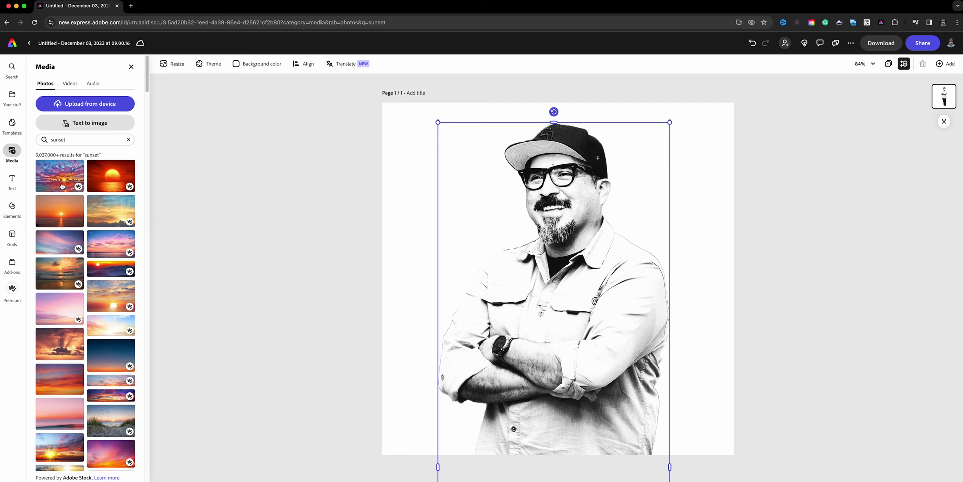
# Add the purple beach sunset photo and scale it past the page edges to cover the page.
pyautogui.moveTo(60, 182); pyautogui.dragTo(467, 207)
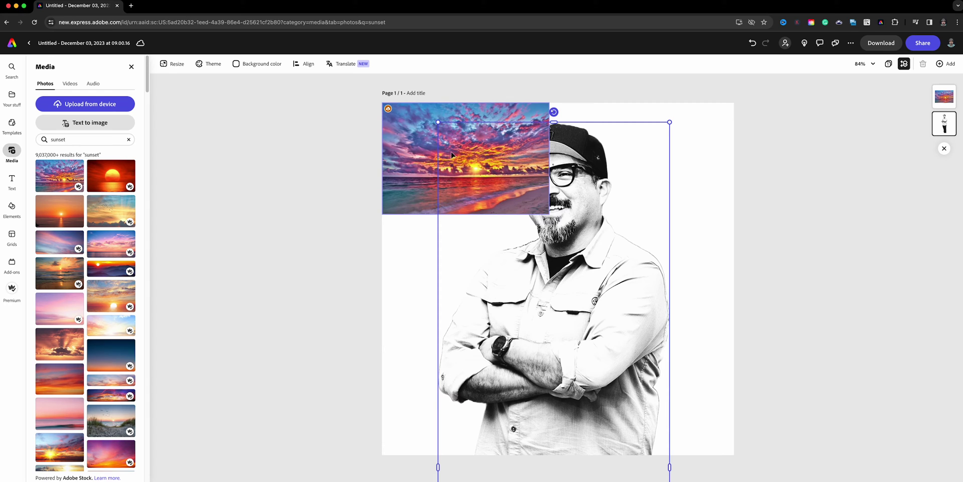
pyautogui.click(411, 138)
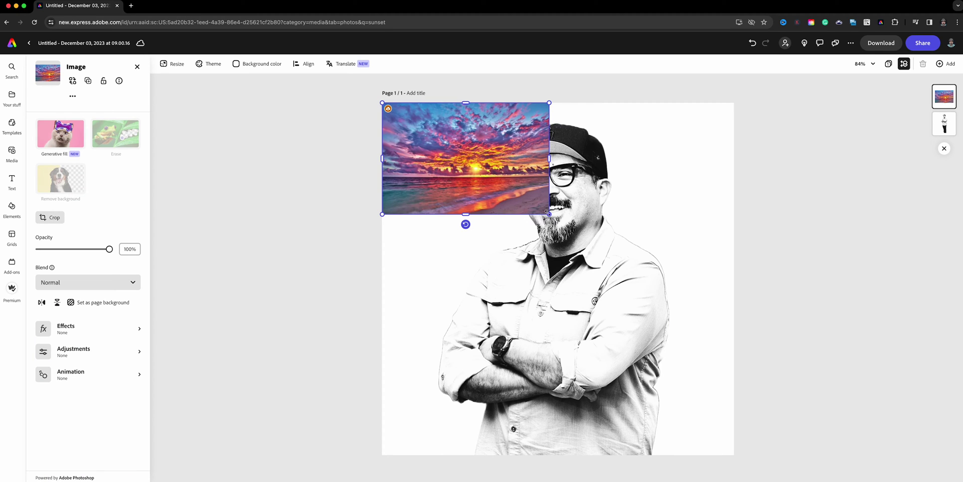
pyautogui.moveTo(550, 214)
pyautogui.mouseDown()
pyautogui.moveTo(785, 441)
pyautogui.moveTo(903, 447)
pyautogui.mouseUp()
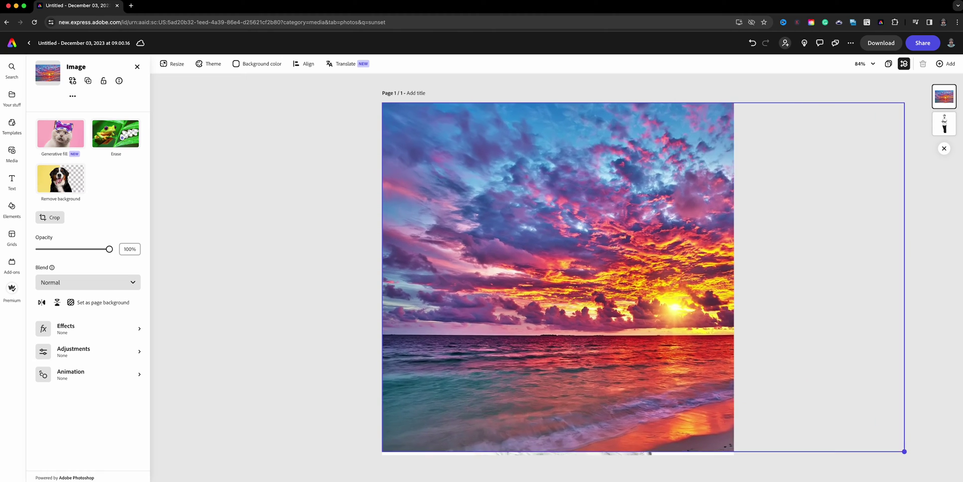
pyautogui.moveTo(664, 306); pyautogui.dragTo(481, 297)
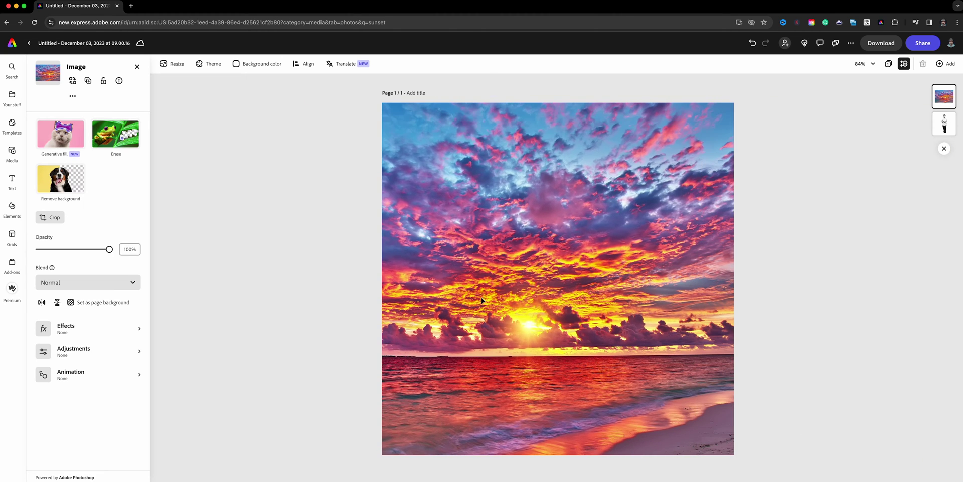
pyautogui.moveTo(788, 94); pyautogui.dragTo(833, 46)
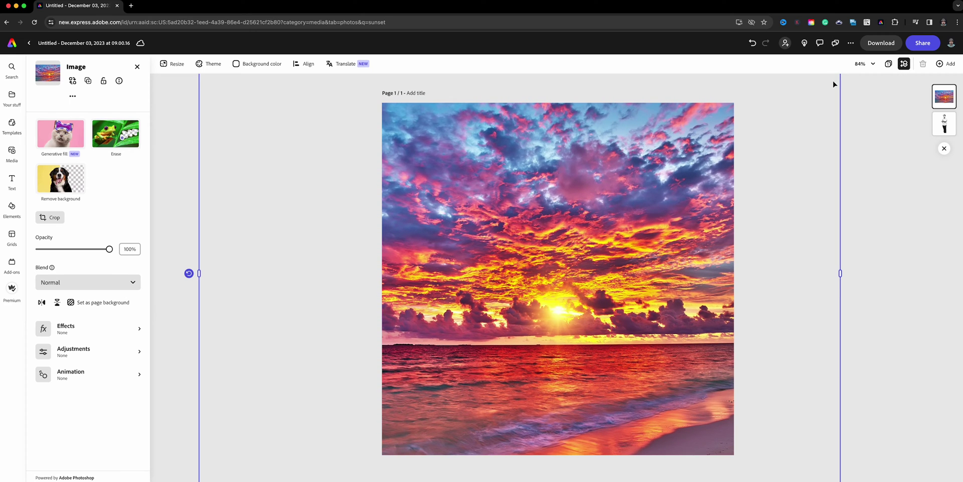
pyautogui.moveTo(593, 286); pyautogui.dragTo(594, 297)
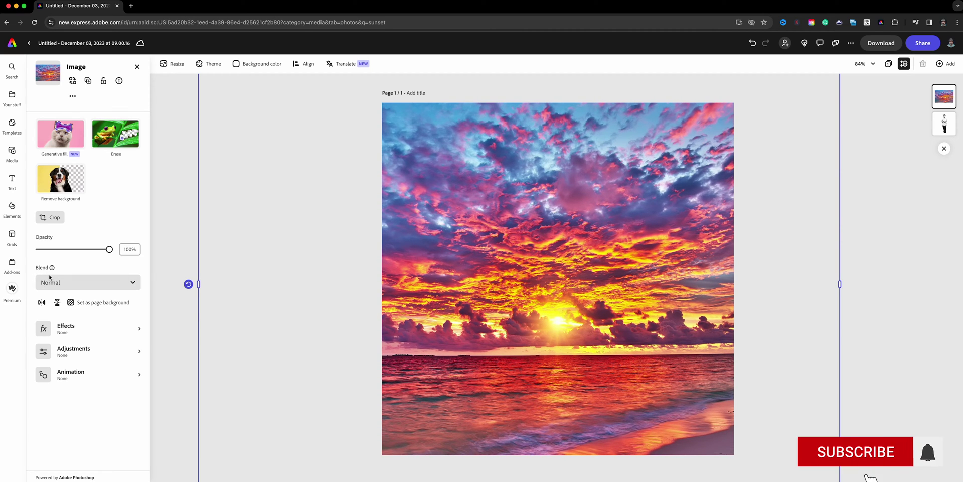
# Set the sunset's blend mode to Screen and shift it down over the portrait.
pyautogui.click(90, 290)
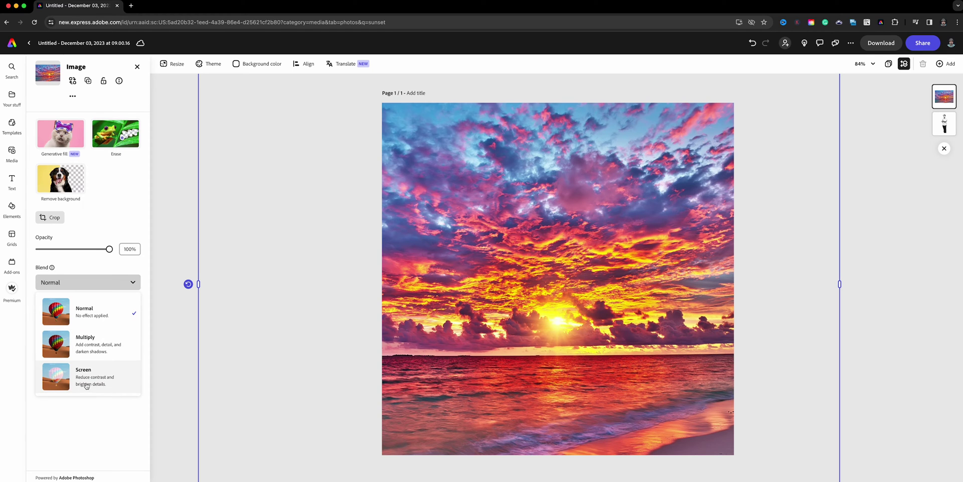
pyautogui.click(86, 385)
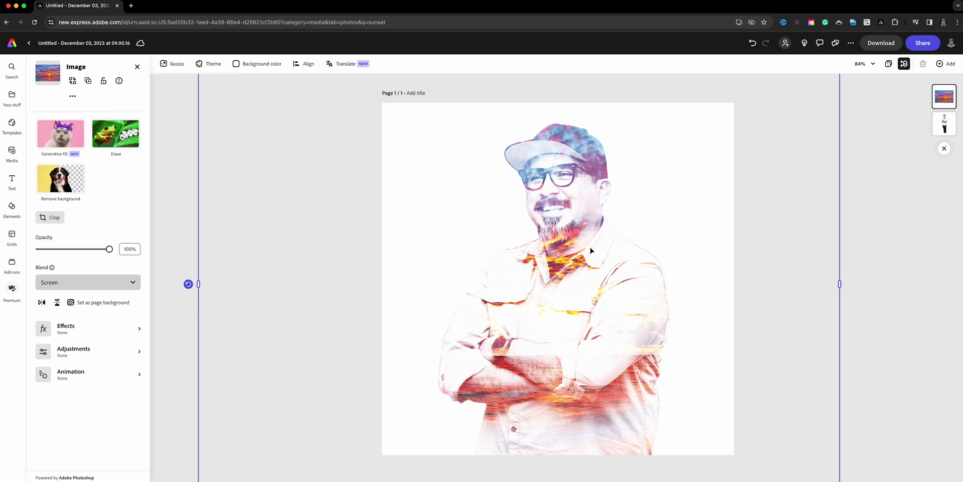
pyautogui.moveTo(588, 219); pyautogui.dragTo(586, 269)
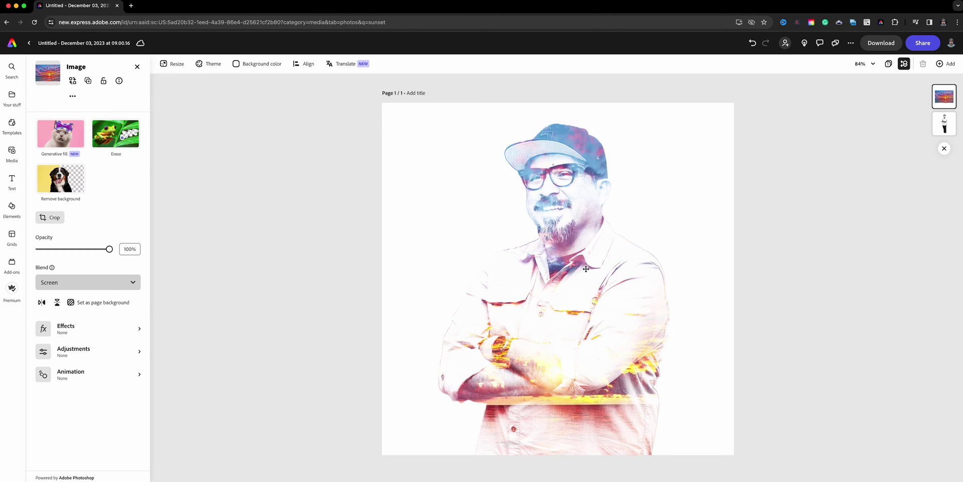
pyautogui.moveTo(586, 269); pyautogui.dragTo(586, 270)
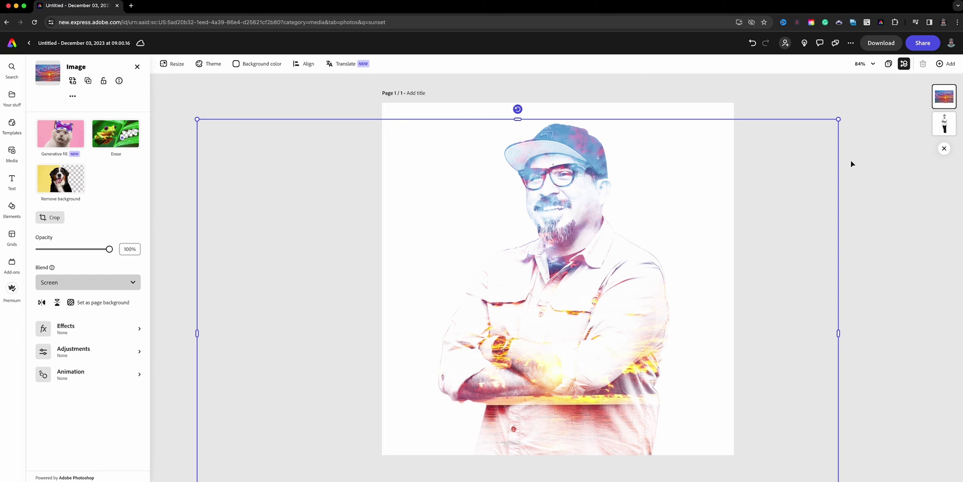
pyautogui.click(944, 123)
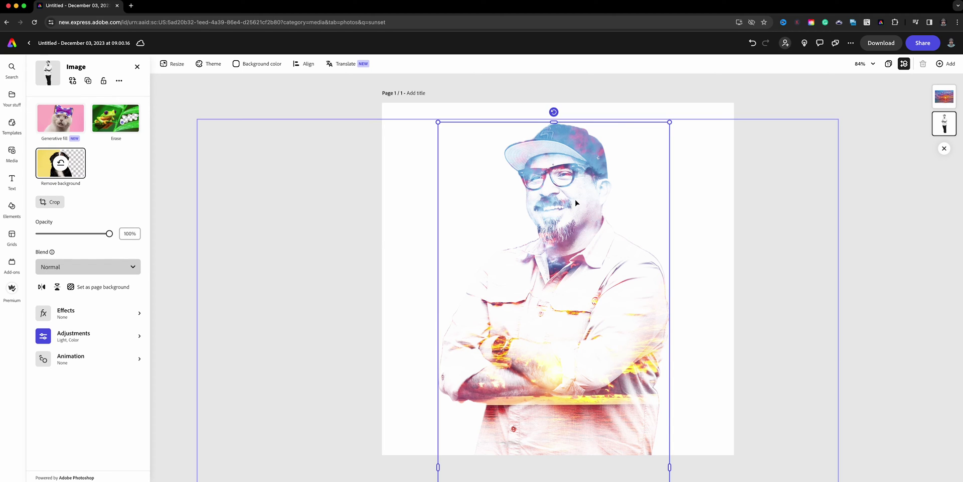
# Lower the portrait's Contrast to -14 and reduce its Brightness.
pyautogui.click(108, 336)
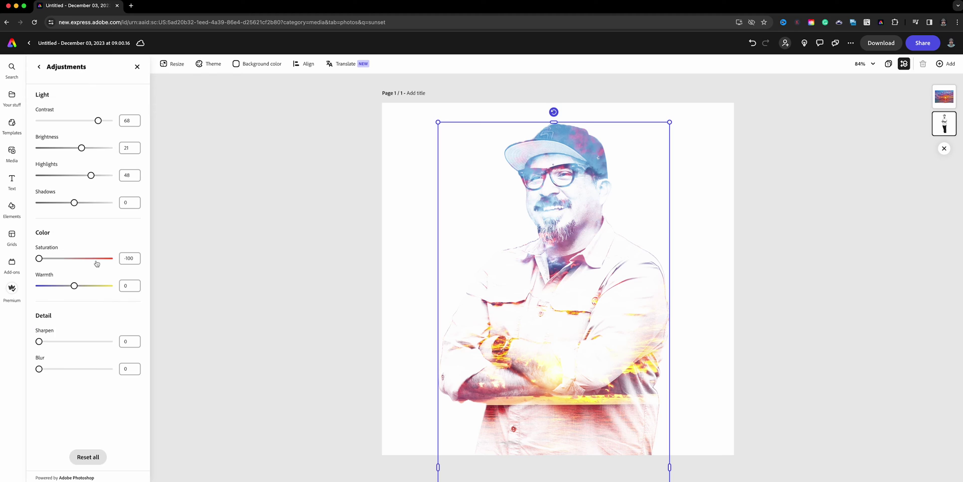
pyautogui.click(64, 121)
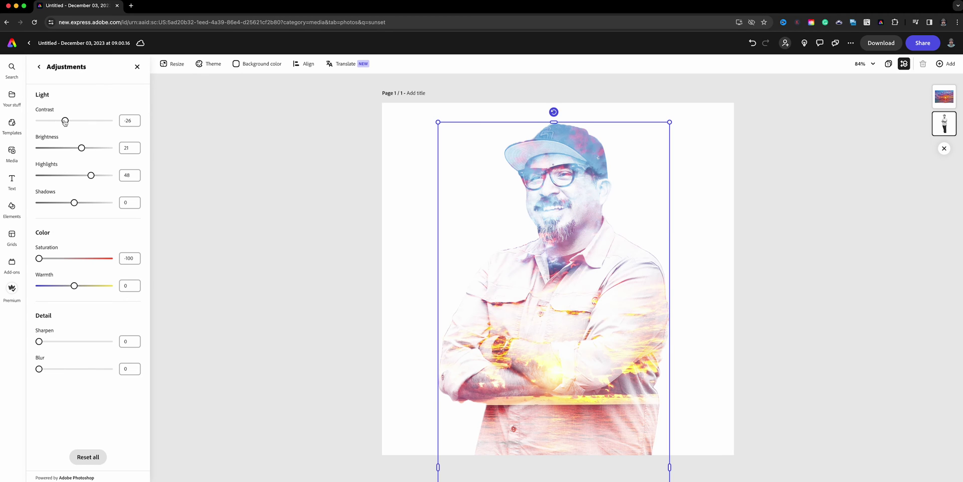
pyautogui.moveTo(65, 121); pyautogui.dragTo(69, 121)
pyautogui.moveTo(81, 147)
pyautogui.mouseDown()
pyautogui.moveTo(90, 148)
pyautogui.moveTo(72, 149)
pyautogui.mouseUp()
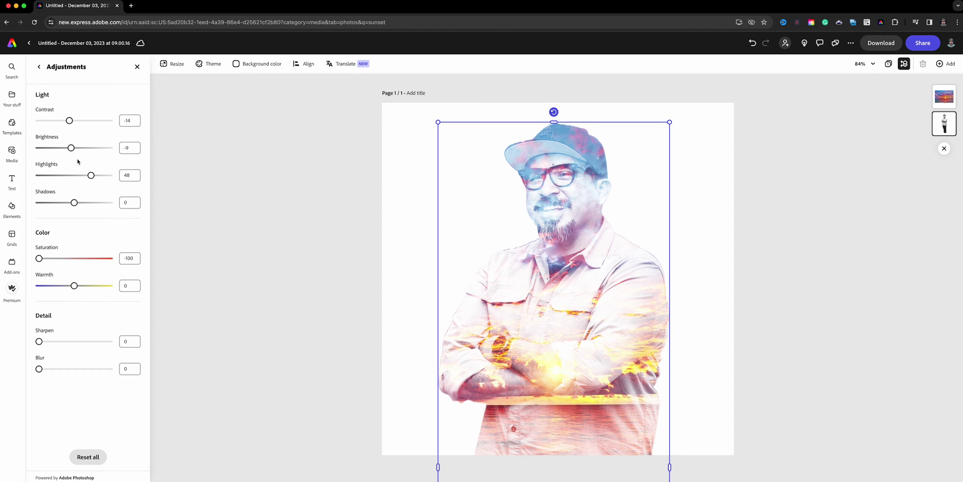
# Boost the sunset overlay's Saturation to 100, fine-tune Shadows and Brightness, and raise Contrast.
pyautogui.click(944, 97)
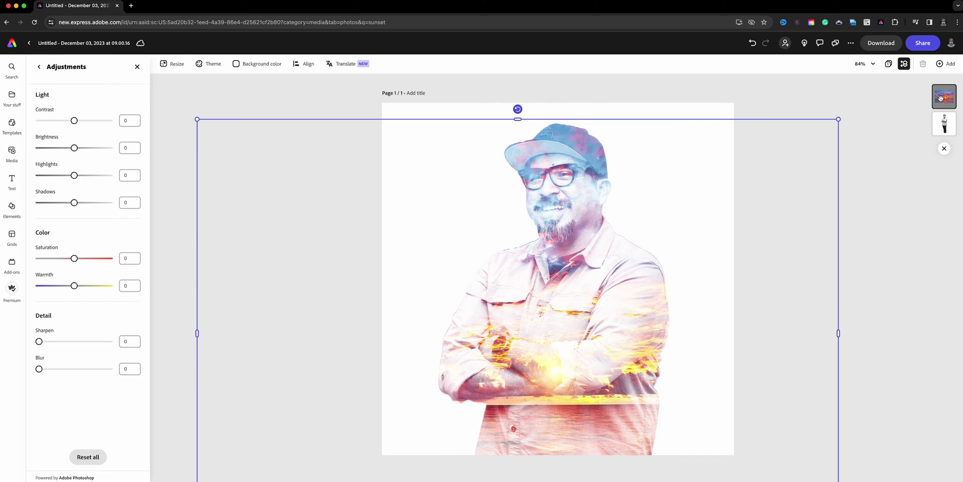
pyautogui.click(97, 351)
pyautogui.moveTo(75, 260); pyautogui.dragTo(114, 268)
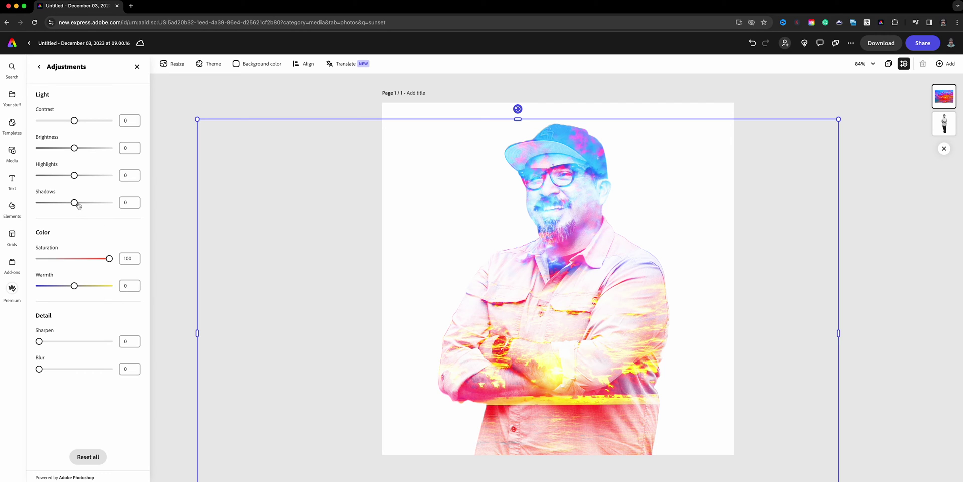
pyautogui.moveTo(79, 205)
pyautogui.mouseDown()
pyautogui.moveTo(44, 203)
pyautogui.moveTo(121, 213)
pyautogui.moveTo(74, 203)
pyautogui.mouseUp()
pyautogui.click(57, 148)
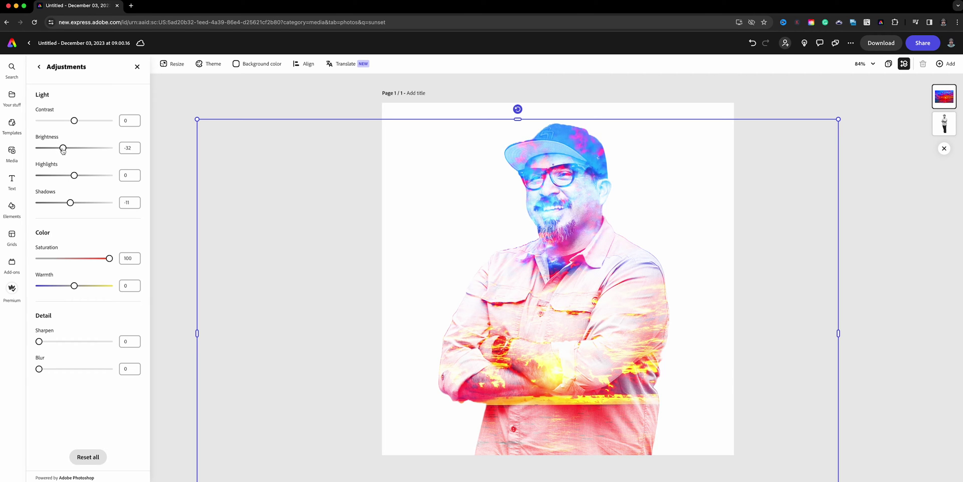
pyautogui.moveTo(63, 149)
pyautogui.mouseDown()
pyautogui.moveTo(90, 162)
pyautogui.moveTo(79, 156)
pyautogui.mouseUp()
pyautogui.moveTo(79, 122)
pyautogui.mouseDown()
pyautogui.moveTo(94, 122)
pyautogui.moveTo(82, 121)
pyautogui.moveTo(99, 133)
pyautogui.moveTo(91, 133)
pyautogui.mouseUp()
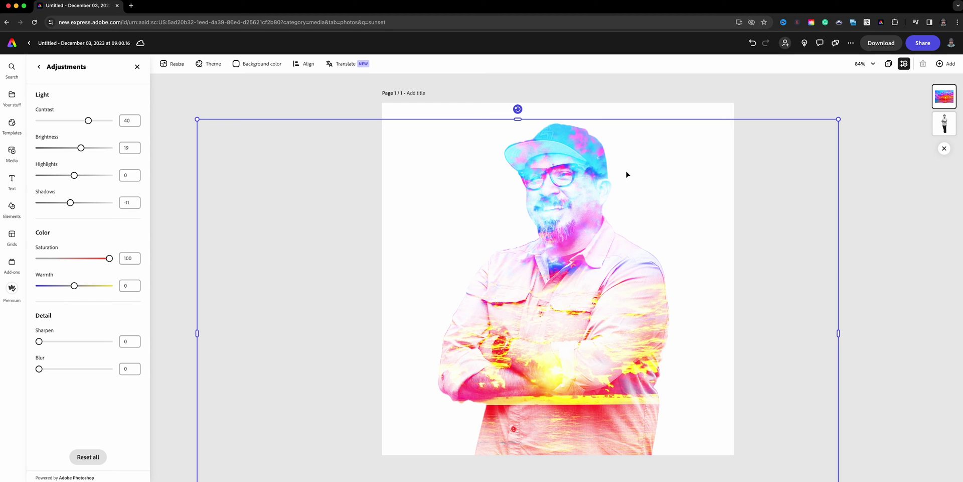
pyautogui.click(302, 99)
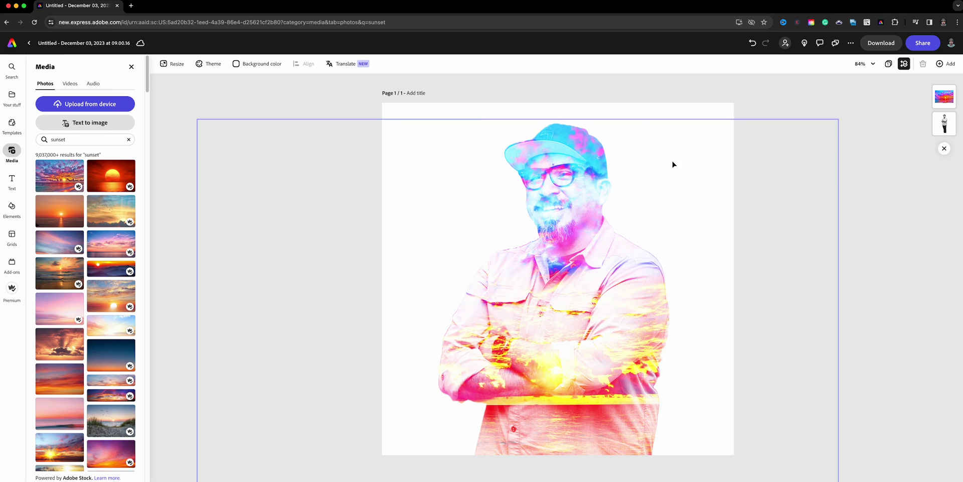
# Duplicate page 1 from the all-pages overview and open the new page 2.
pyautogui.click(889, 65)
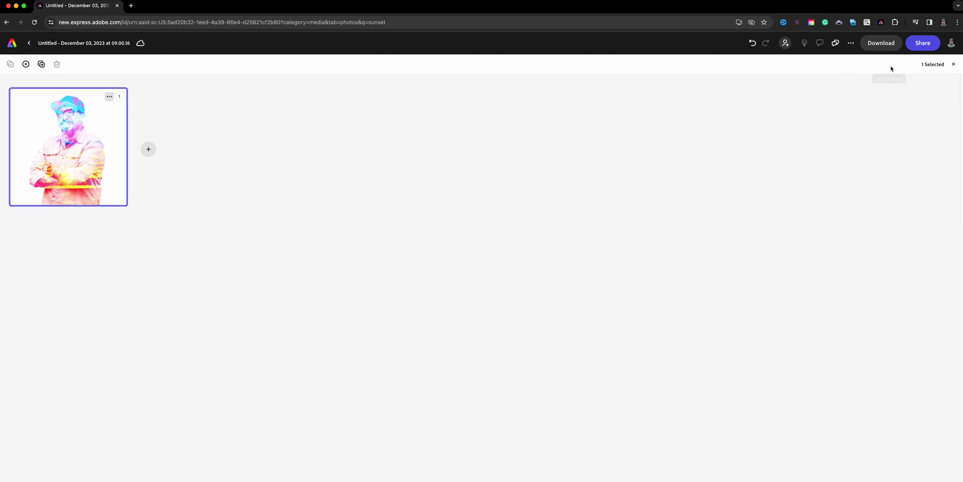
pyautogui.click(112, 100)
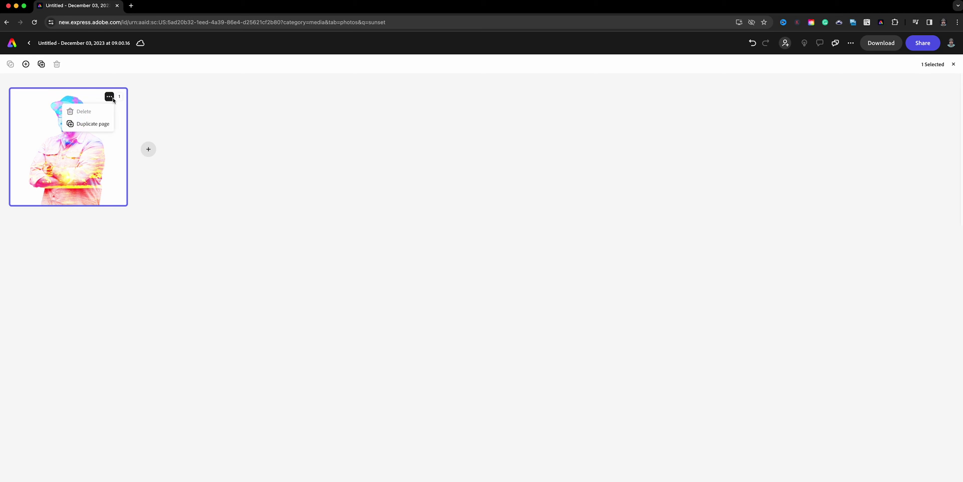
pyautogui.click(102, 125)
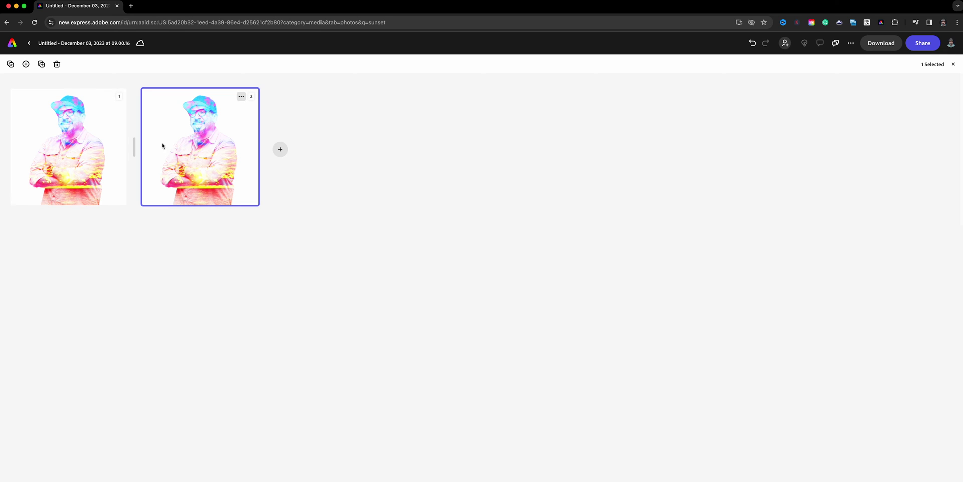
pyautogui.doubleClick(184, 150)
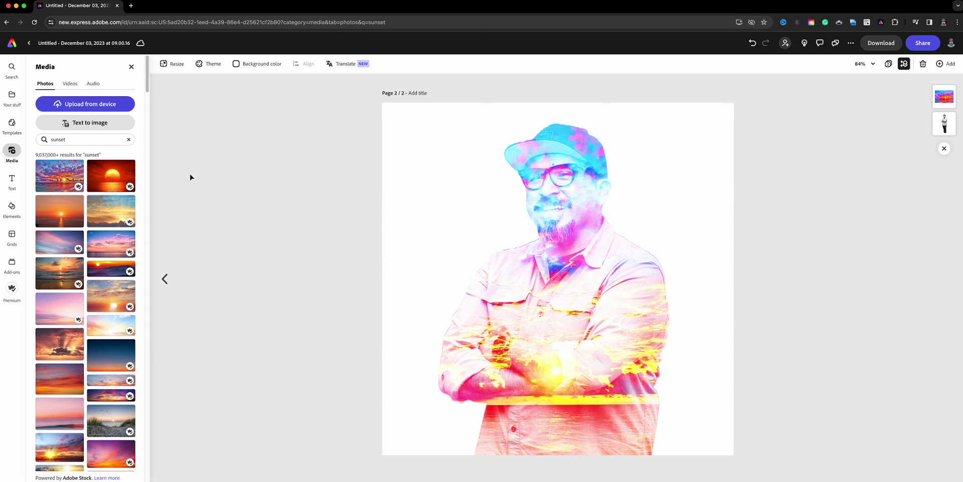
# Search Photos for 'dead tree' to replace the sunset overlay on page 2.
pyautogui.click(954, 100)
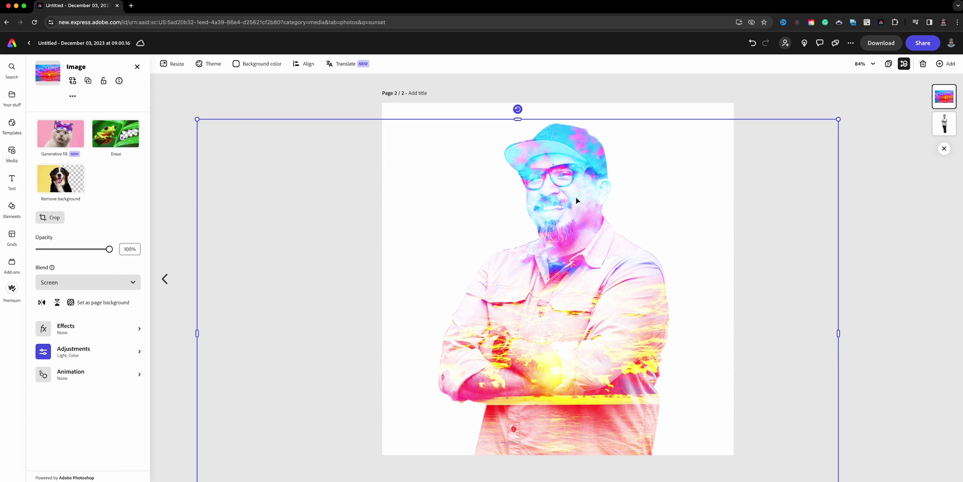
pyautogui.click(70, 82)
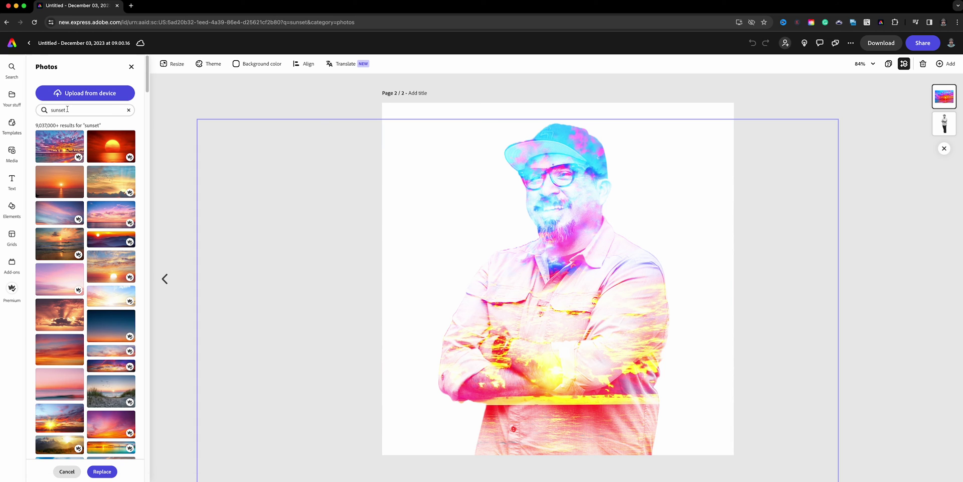
pyautogui.write('dead')
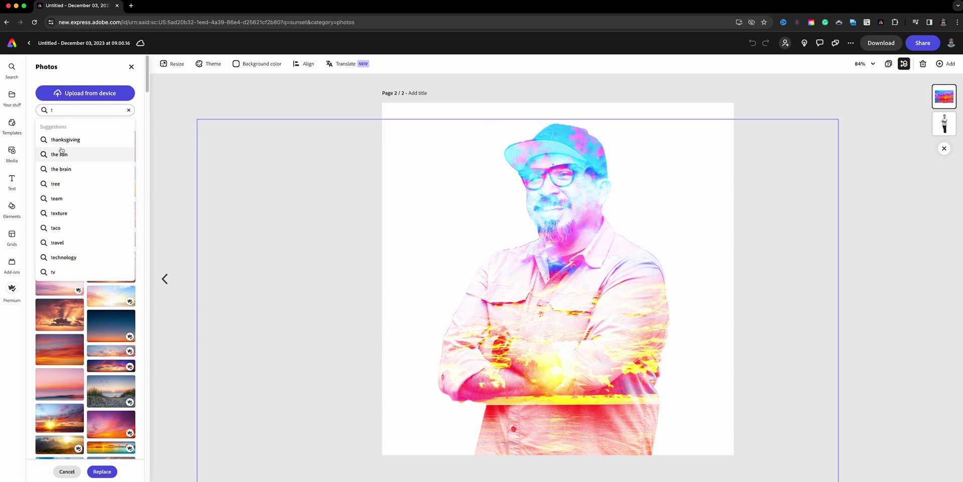
pyautogui.write(' tree')
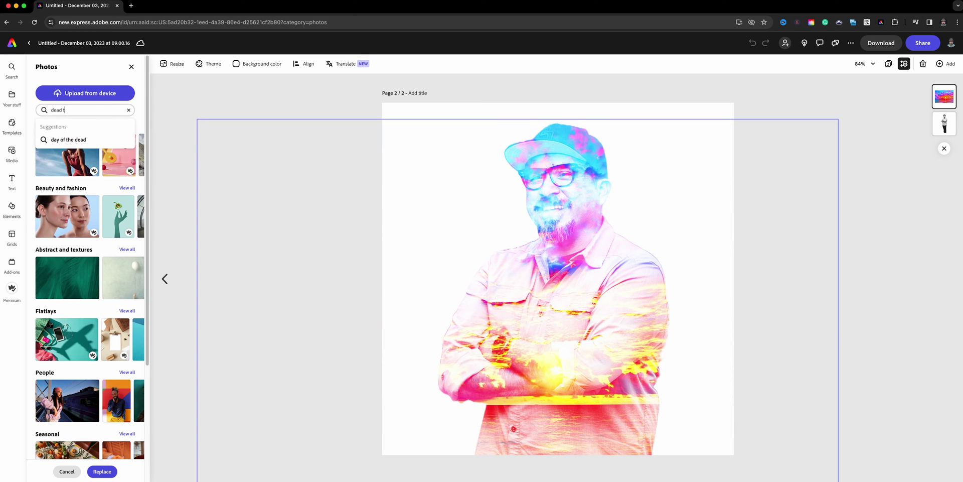
pyautogui.press('Return')
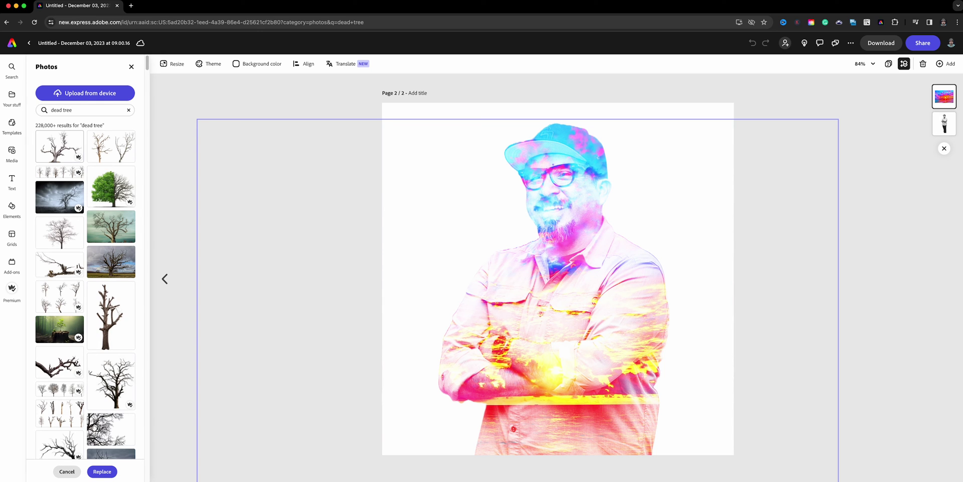
# Browse the dead tree results and swap the sunset for a bare tree photo.
pyautogui.scroll(-2, 69, 314)
pyautogui.scroll(-2, 68, 310)
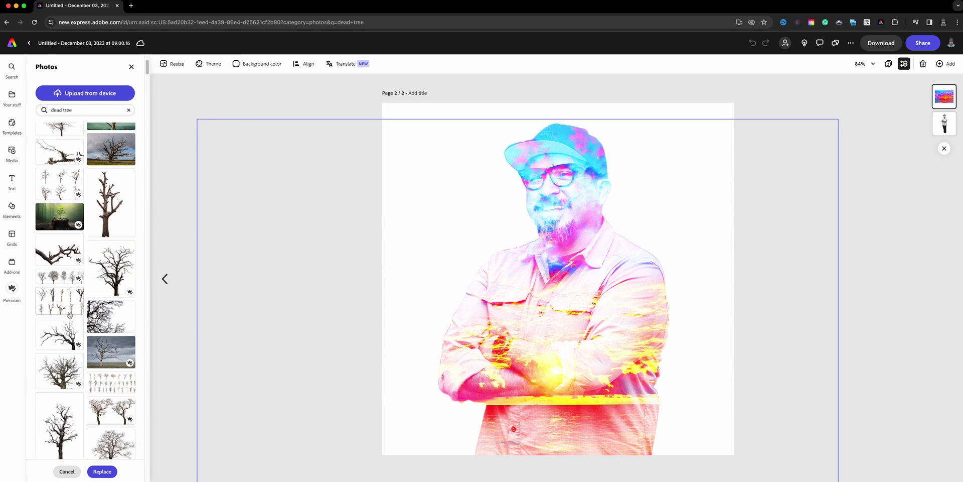
pyautogui.scroll(-2, 68, 306)
pyautogui.scroll(-2, 66, 302)
pyautogui.scroll(-2, 67, 301)
pyautogui.scroll(-2, 66, 301)
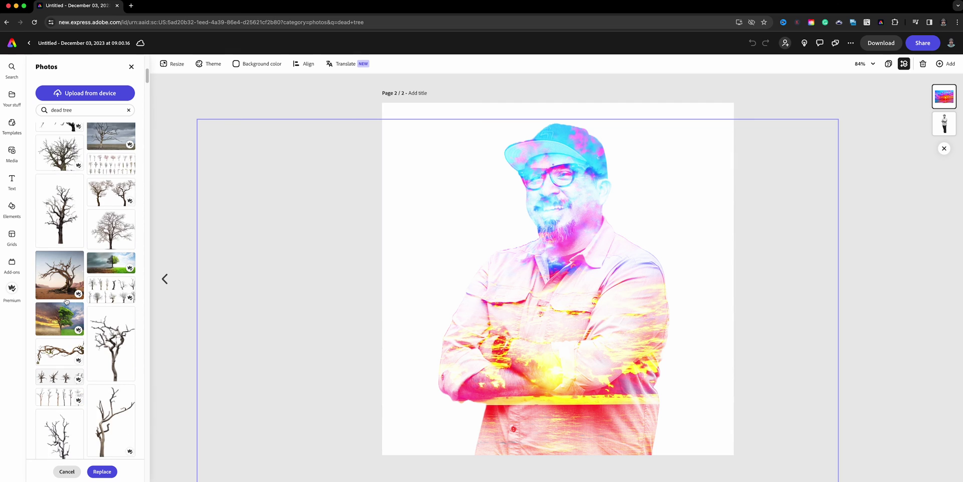
pyautogui.scroll(-2, 66, 301)
pyautogui.scroll(-2, 66, 302)
pyautogui.scroll(-2, 66, 301)
pyautogui.scroll(-2, 66, 301)
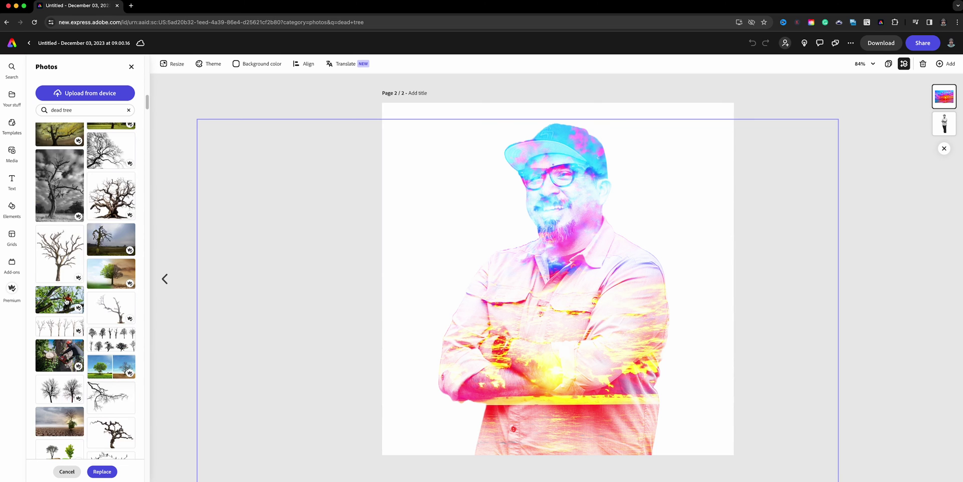
pyautogui.scroll(-2, 66, 301)
pyautogui.scroll(-2, 66, 302)
pyautogui.scroll(-2, 66, 301)
pyautogui.scroll(-2, 66, 301)
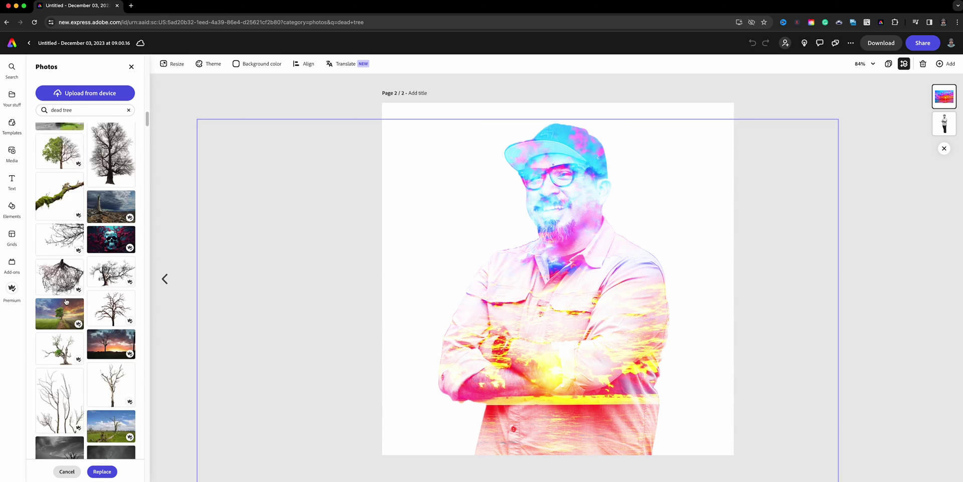
pyautogui.scroll(-2, 67, 302)
pyautogui.click(56, 235)
# Shrink the tree overlay and move it up over the man's face.
pyautogui.scroll(2, 57, 234)
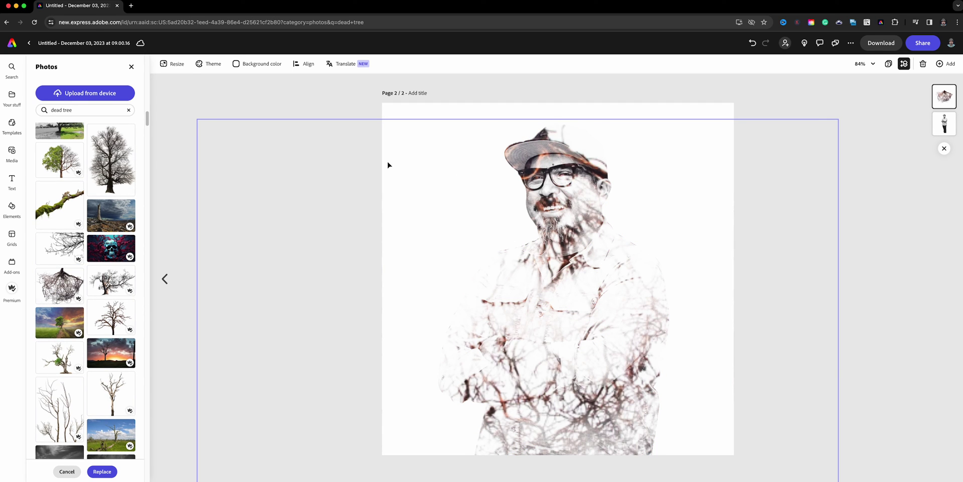
pyautogui.click(371, 154)
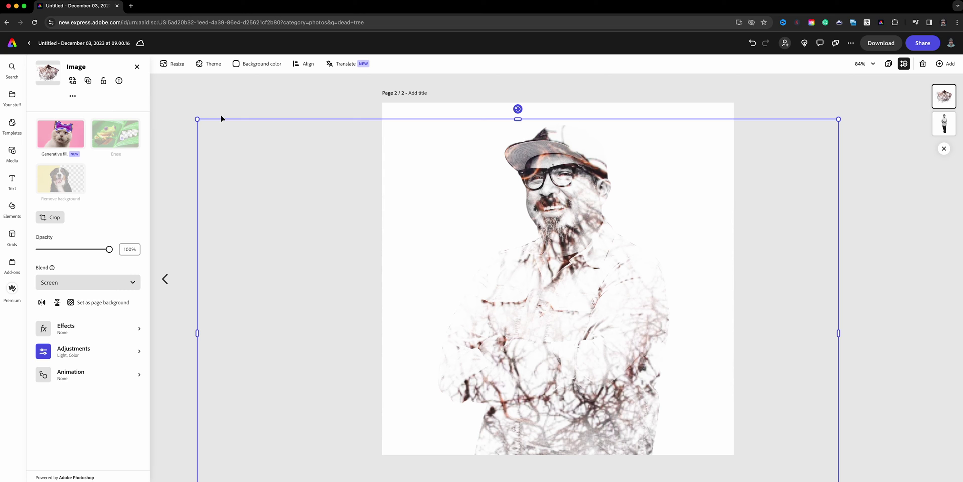
pyautogui.moveTo(197, 119); pyautogui.dragTo(343, 217)
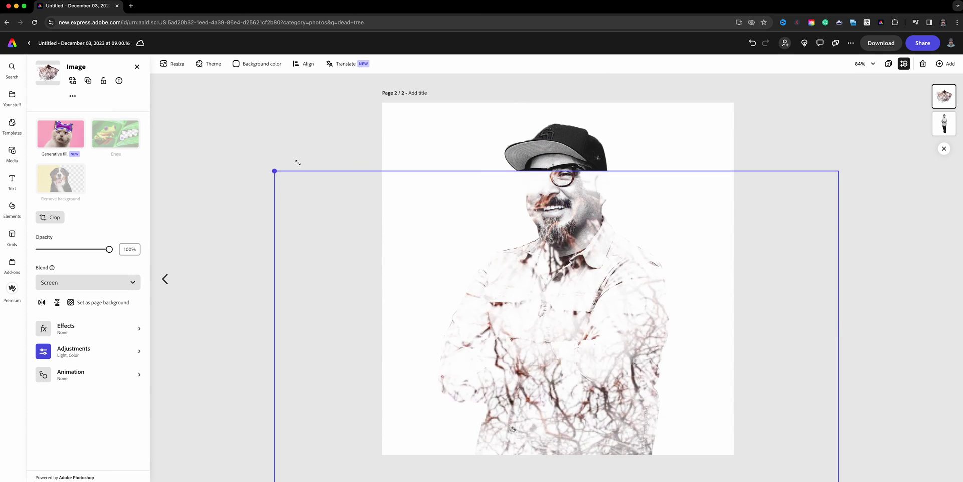
pyautogui.moveTo(554, 251); pyautogui.dragTo(516, 155)
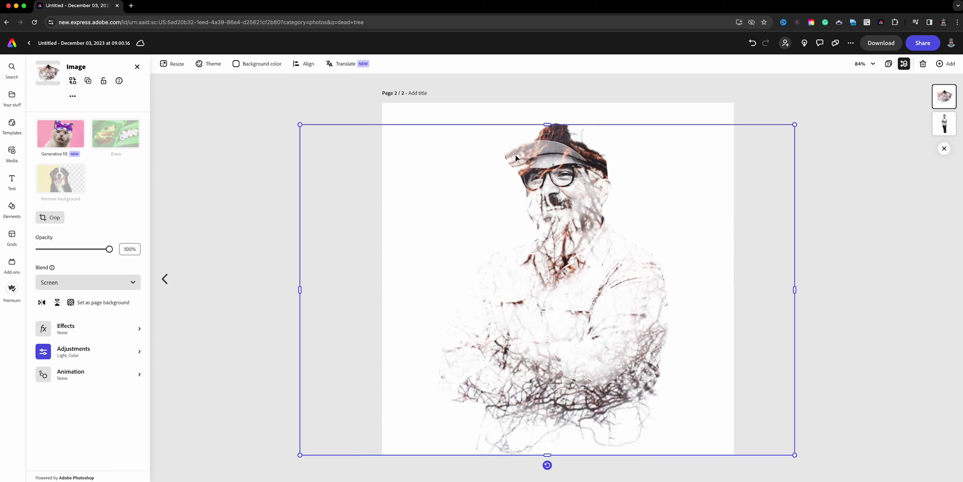
# Enlarge the tree overlay across the page and centre it horizontally.
pyautogui.moveTo(795, 125); pyautogui.dragTo(847, 76)
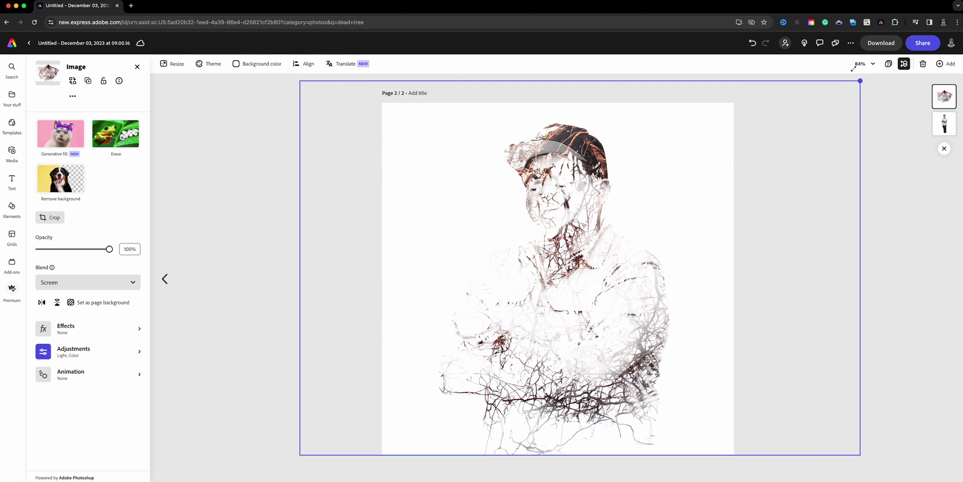
pyautogui.moveTo(848, 76); pyautogui.dragTo(845, 91)
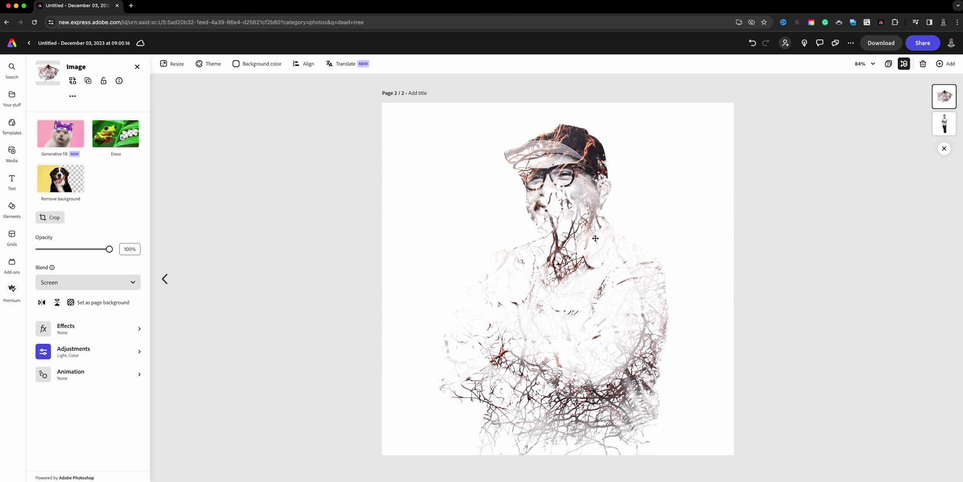
pyautogui.moveTo(595, 238); pyautogui.dragTo(588, 240)
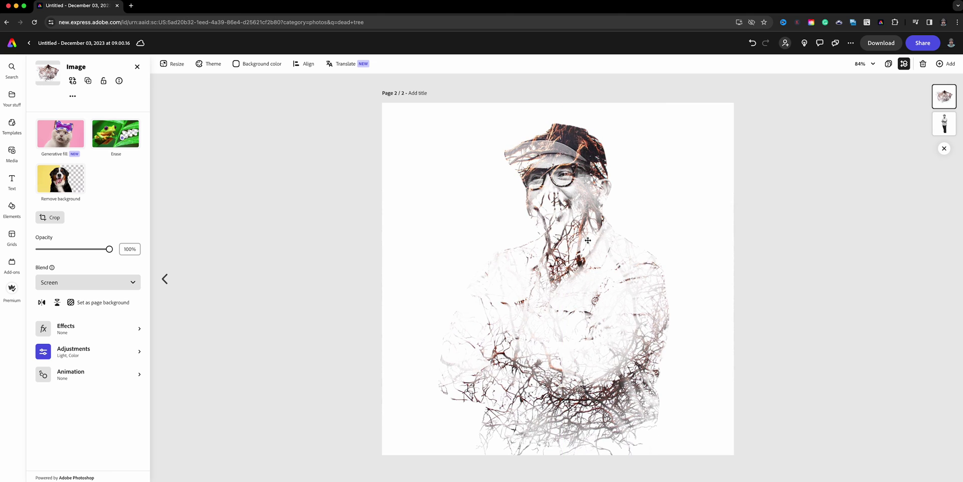
pyautogui.click(577, 242)
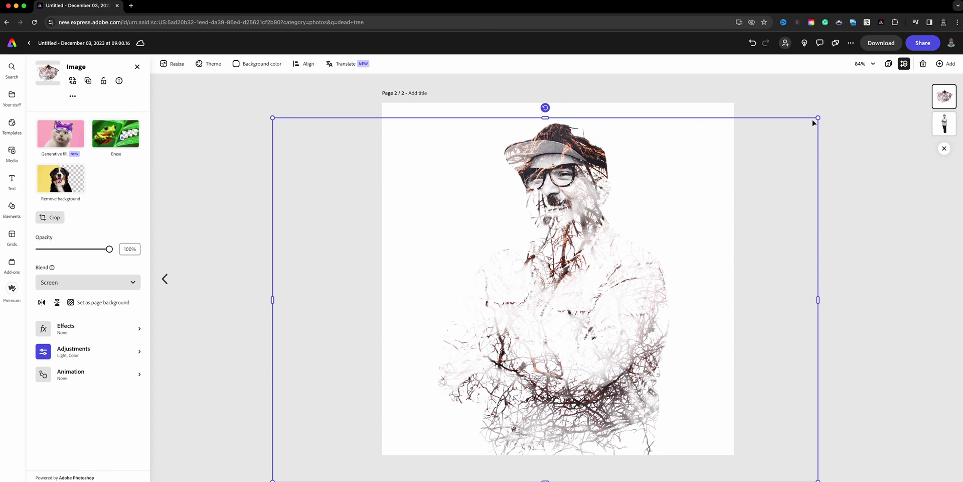
pyautogui.moveTo(813, 121); pyautogui.dragTo(778, 116)
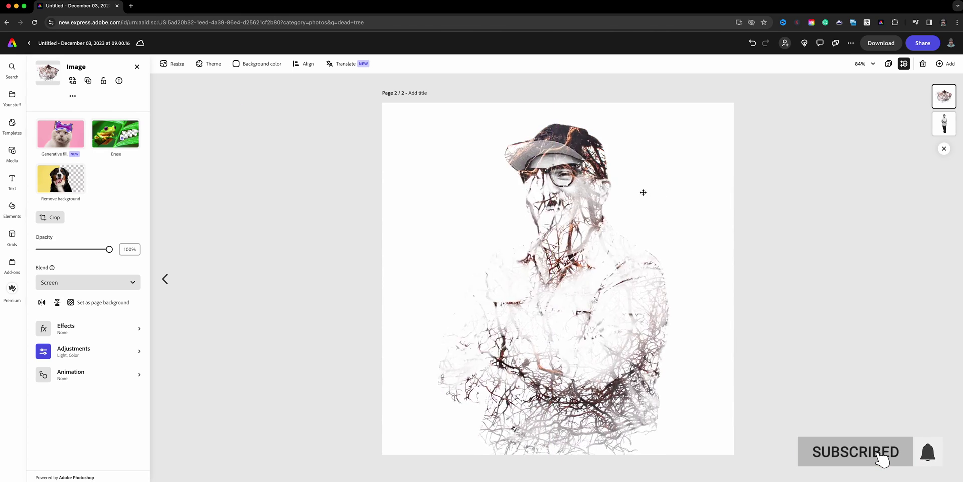
pyautogui.click(623, 193)
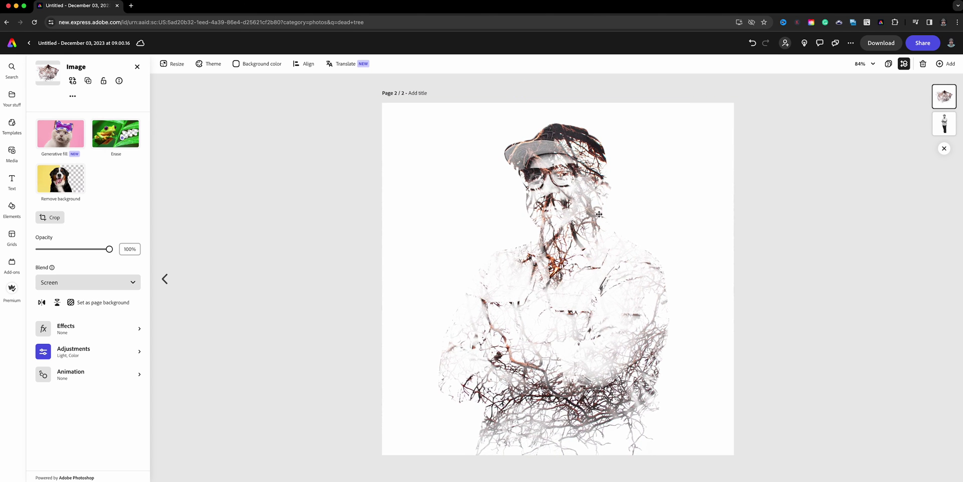
pyautogui.click(596, 213)
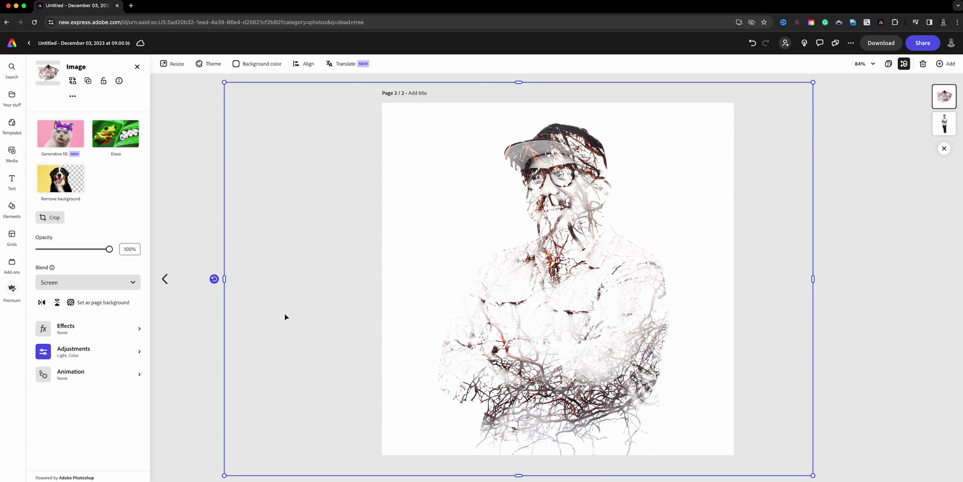
# Set the tree overlay's Saturation to -100 in Adjustments.
pyautogui.click(91, 361)
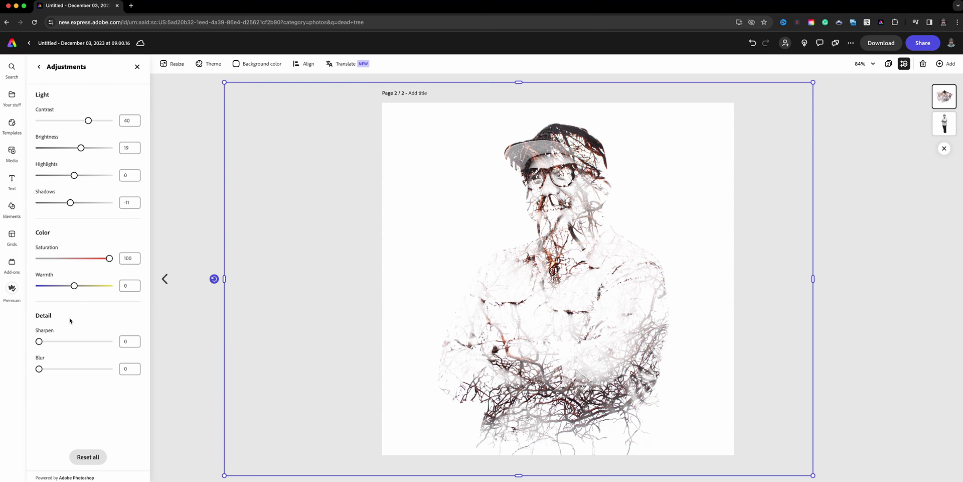
pyautogui.click(39, 258)
pyautogui.moveTo(40, 258); pyautogui.dragTo(21, 250)
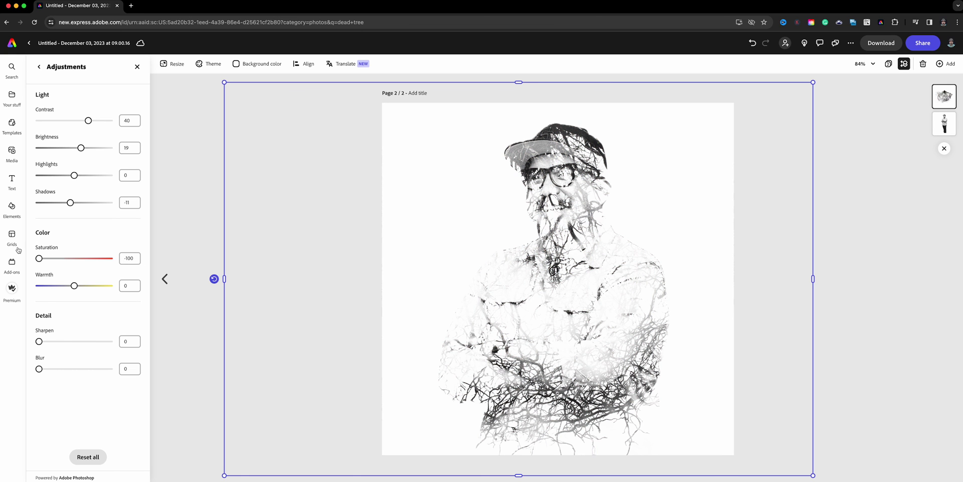